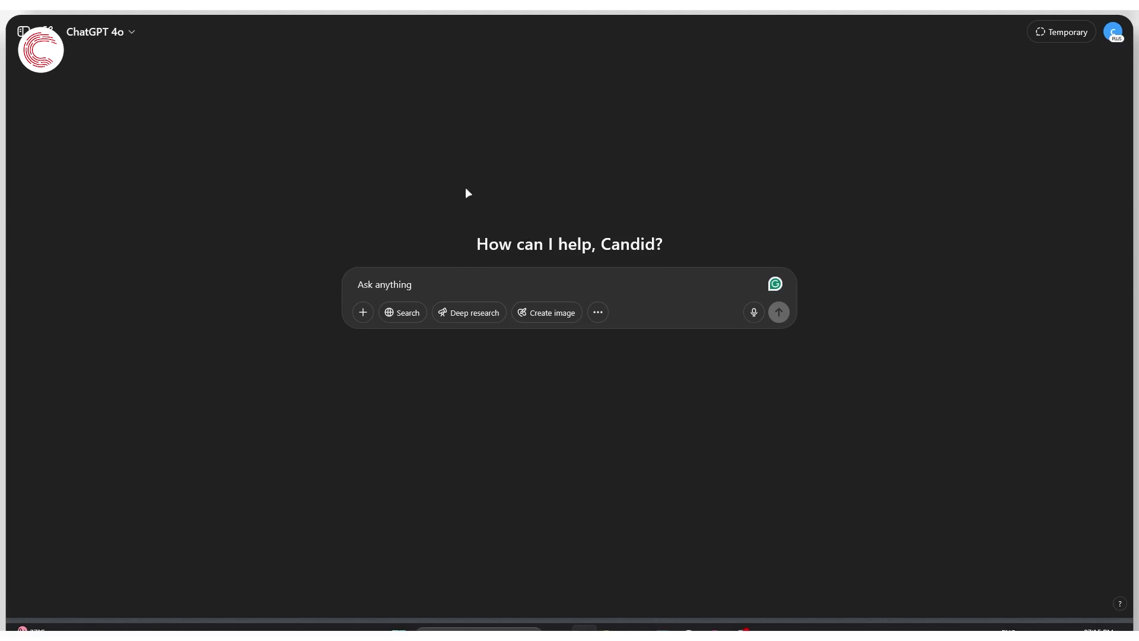
# Step: Type a ChatGPT prompt for a 10-slide Google Slides presentation on how fast gas-powered cars have become
pyautogui.click(461, 286)
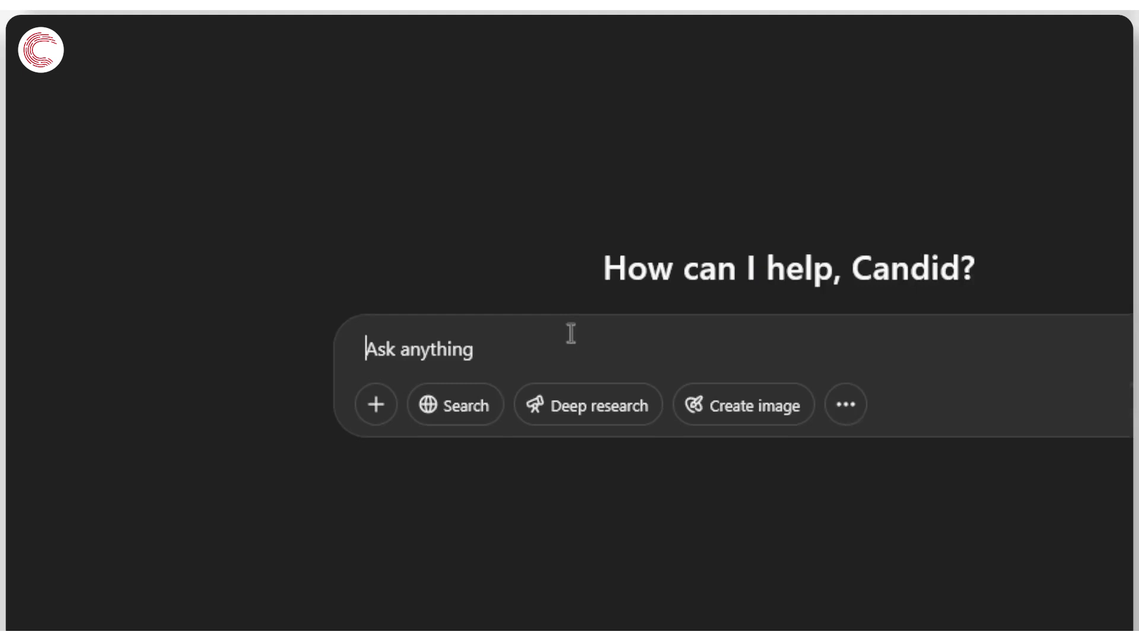
pyautogui.write('Gener')
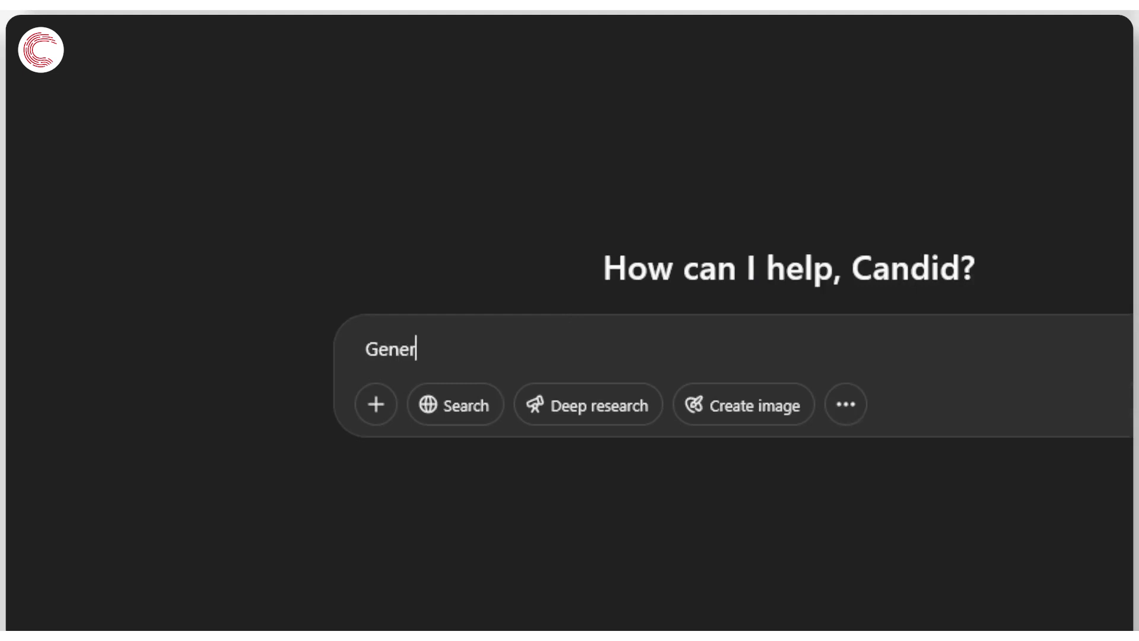
pyautogui.write('ate a 10 slide Google S')
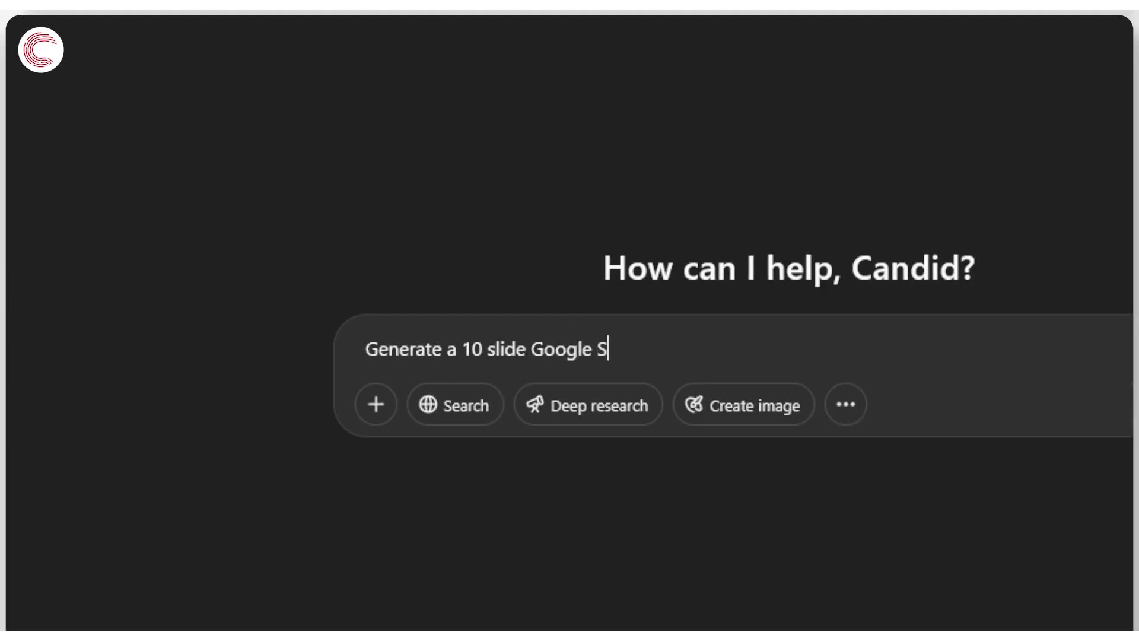
pyautogui.write('lides presentation that shows how fast gas-powered cars have')
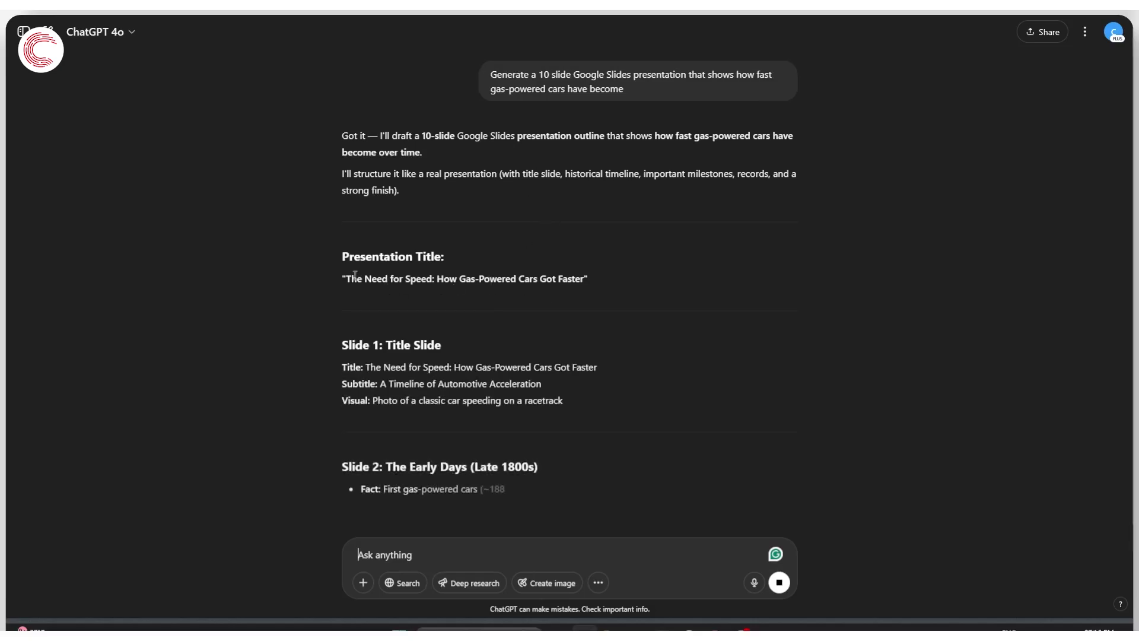
# Step: Read through the streamed outline 'The Need for Speed: How Gas-Powered Cars Got Faster'
pyautogui.moveTo(349, 278); pyautogui.dragTo(529, 279)
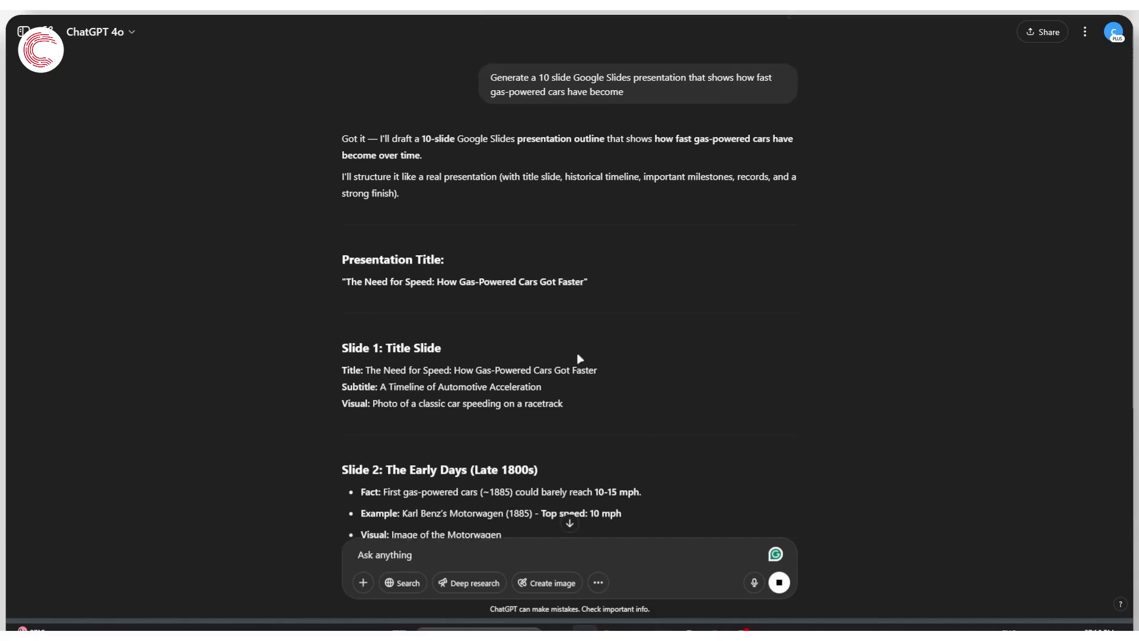
pyautogui.scroll(-3, 579, 364)
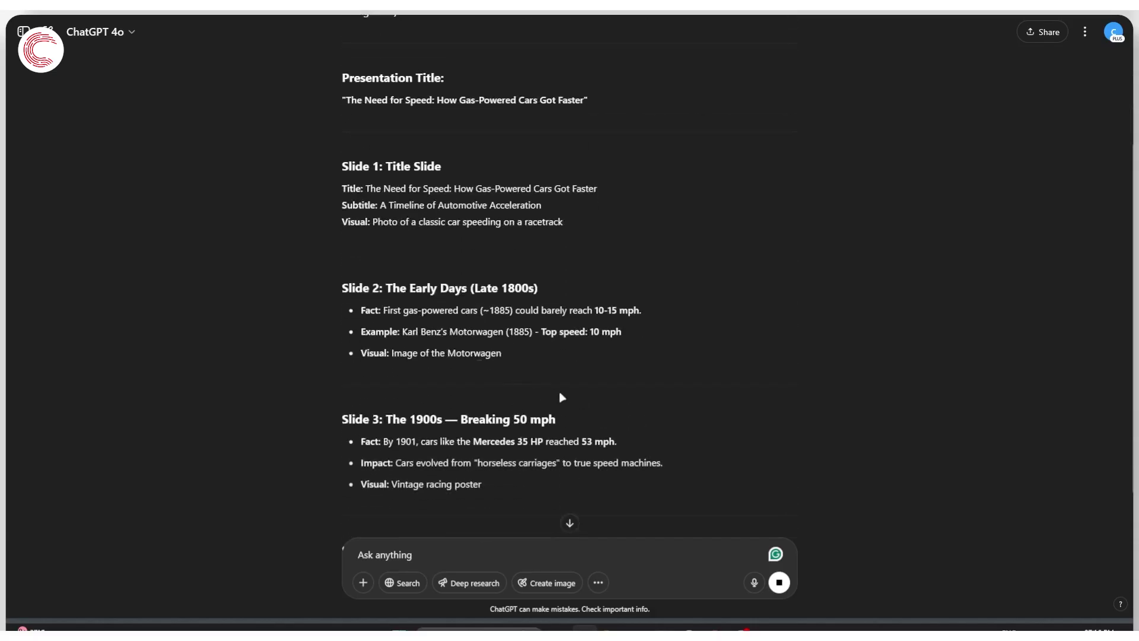
pyautogui.scroll(3, 573, 393)
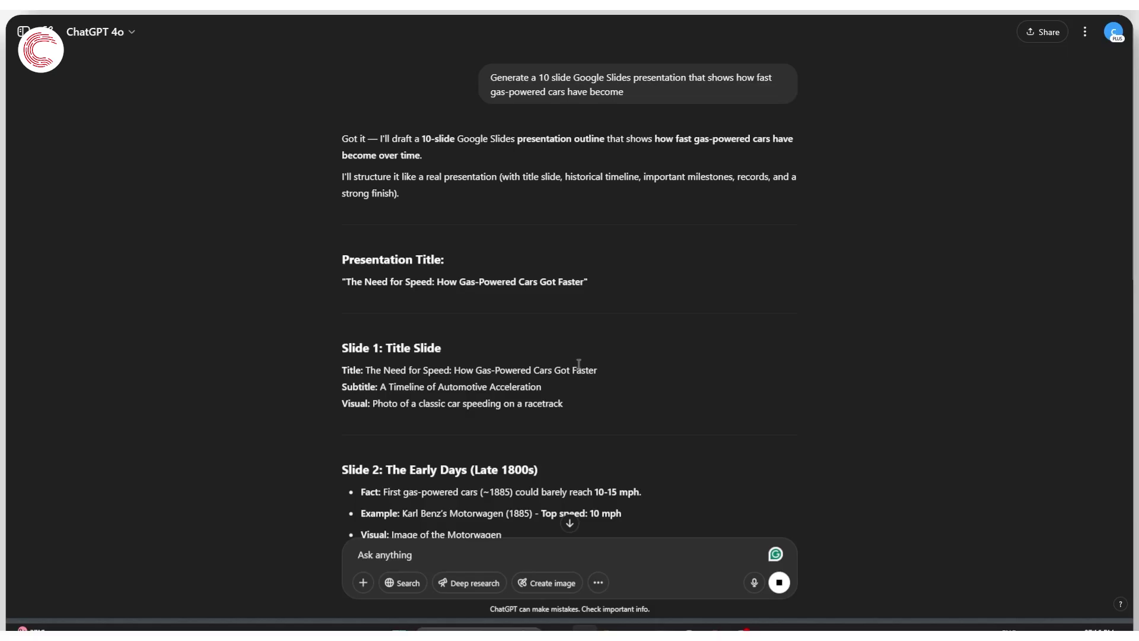
pyautogui.scroll(-12, 578, 362)
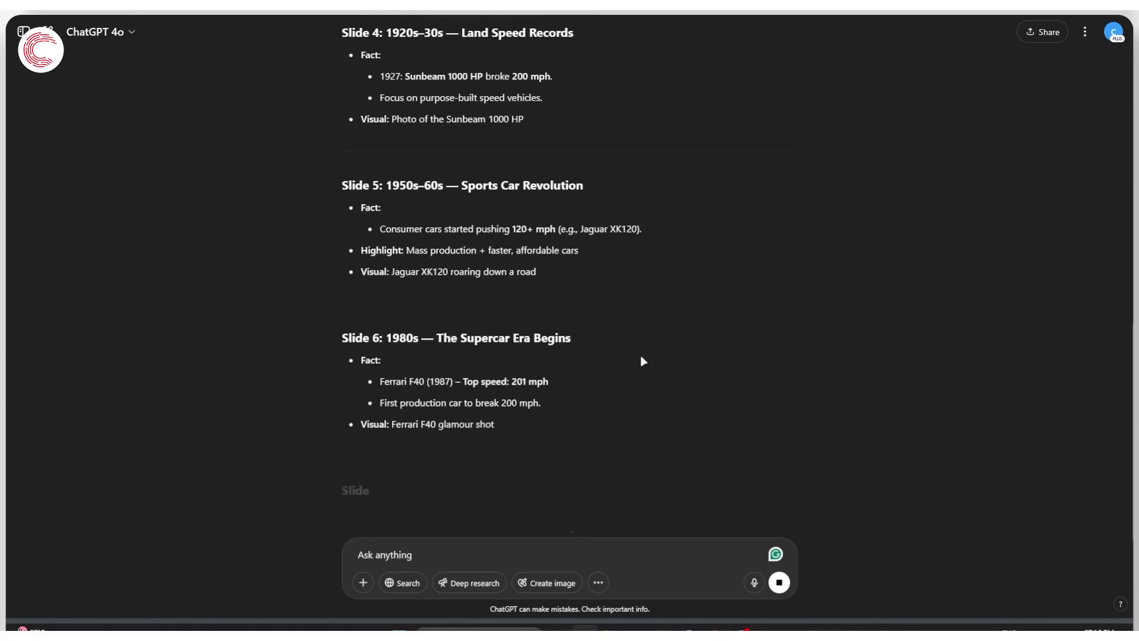
pyautogui.scroll(12, 643, 360)
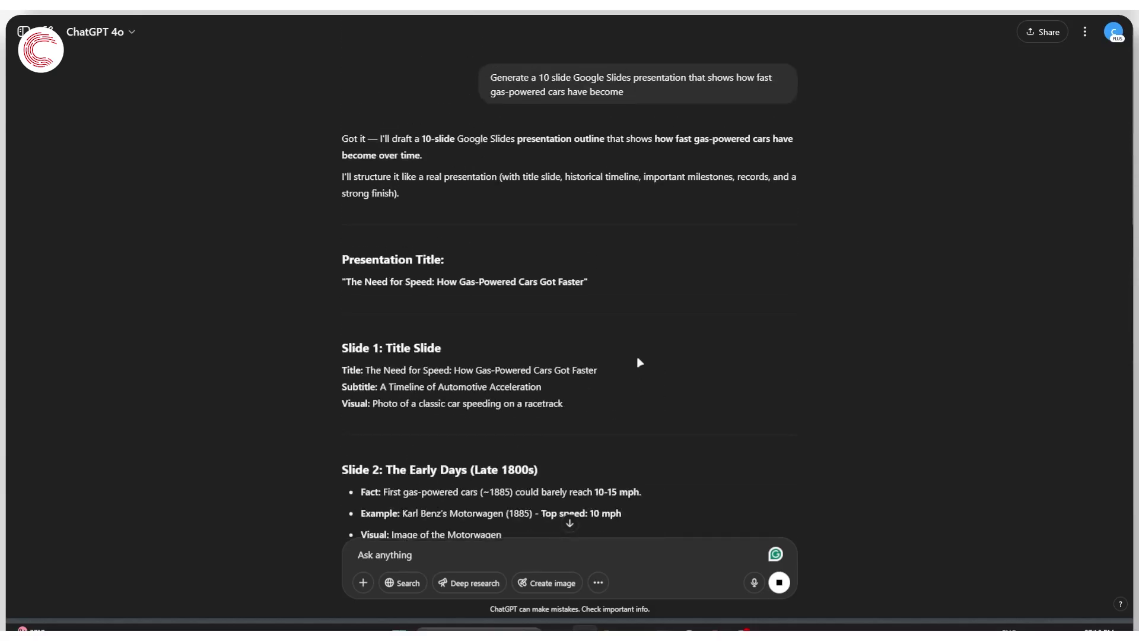
pyautogui.scroll(-14, 673, 368)
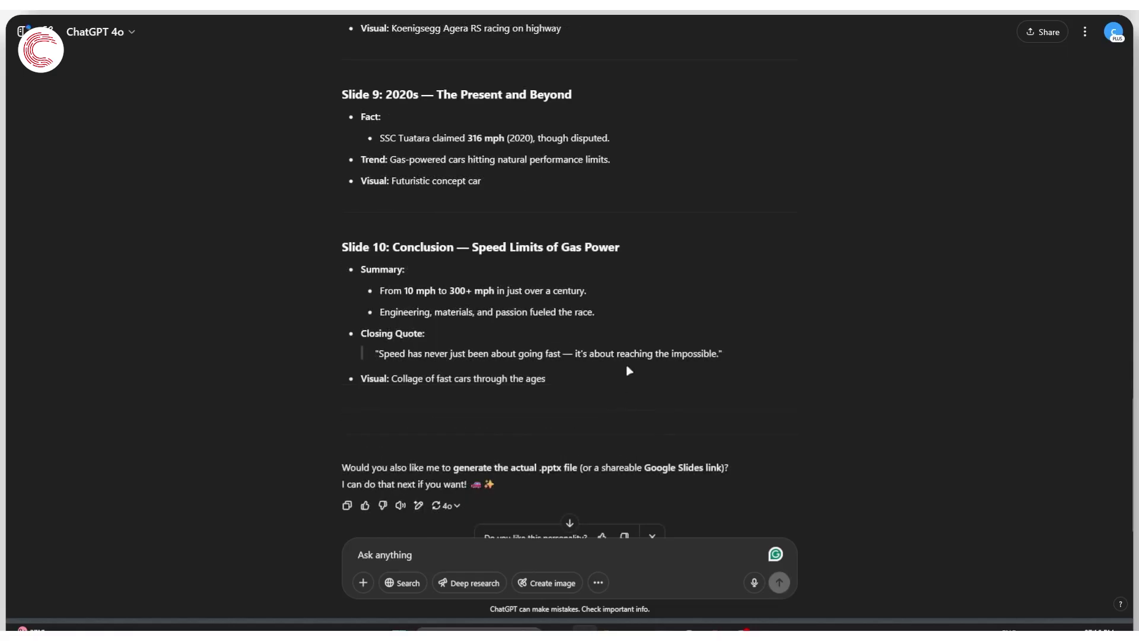
pyautogui.scroll(-2, 628, 370)
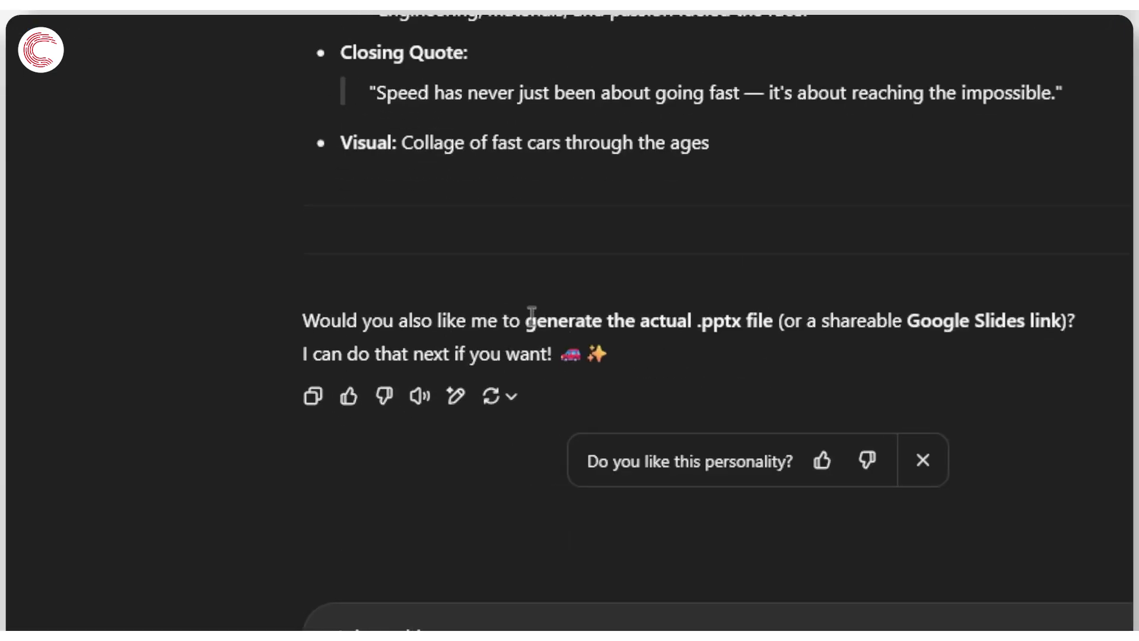
# Step: Highlight ChatGPT's closing offer of a .pptx file or a Google Slides link
pyautogui.moveTo(531, 315); pyautogui.dragTo(750, 319)
pyautogui.click(751, 319)
pyautogui.moveTo(886, 318); pyautogui.dragTo(1055, 320)
pyautogui.click(1075, 338)
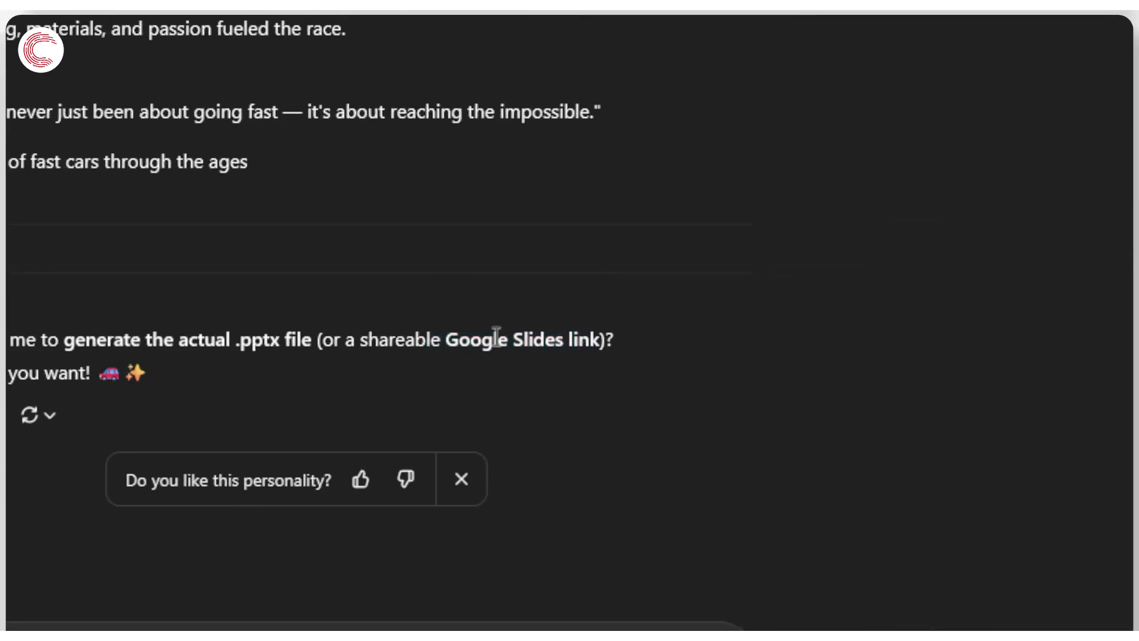
pyautogui.moveTo(444, 332); pyautogui.dragTo(595, 328)
pyautogui.click(591, 329)
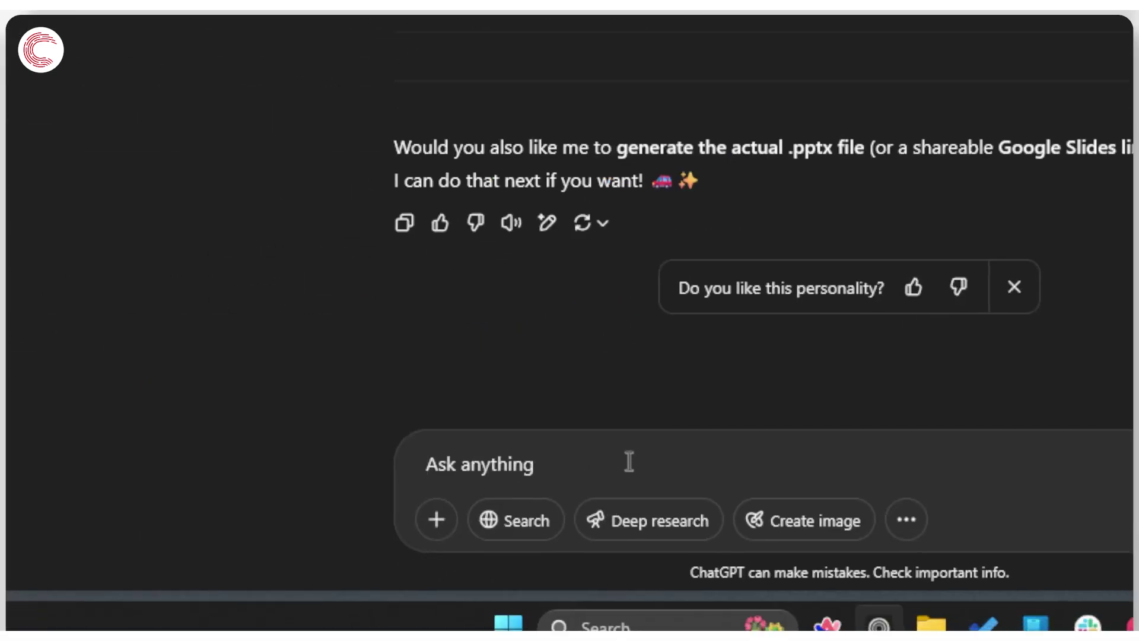
# Step: Ask 'Give me a google slides link' and read the reply's car images and five-step guide
pyautogui.write('Give me a go')
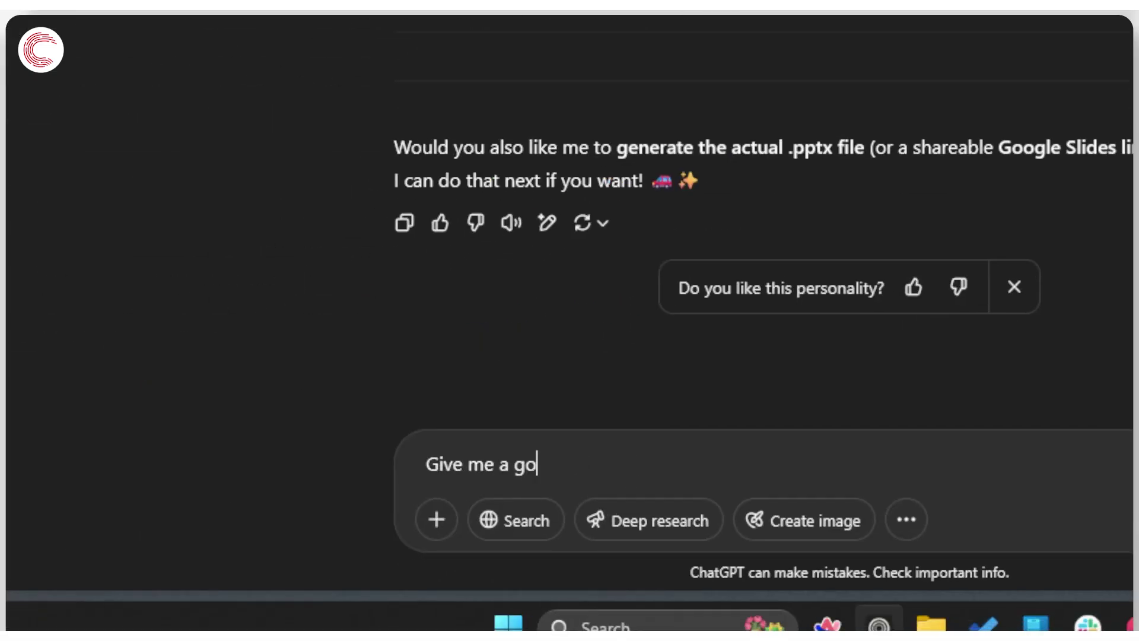
pyautogui.write('ogel slide')
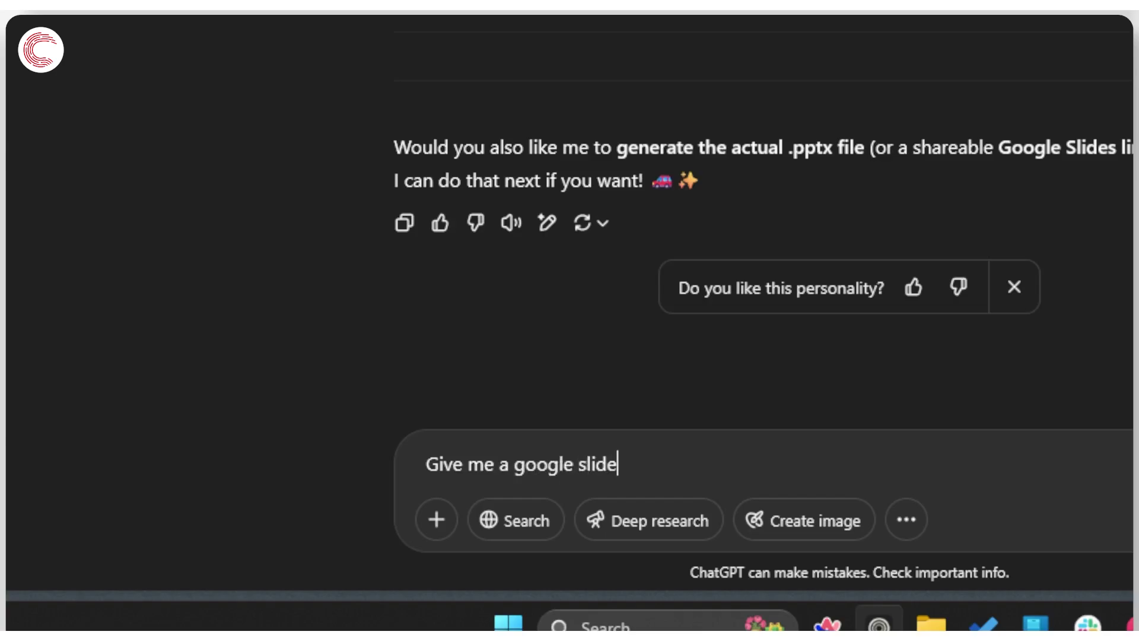
pyautogui.write('s link')
pyautogui.press('Return')
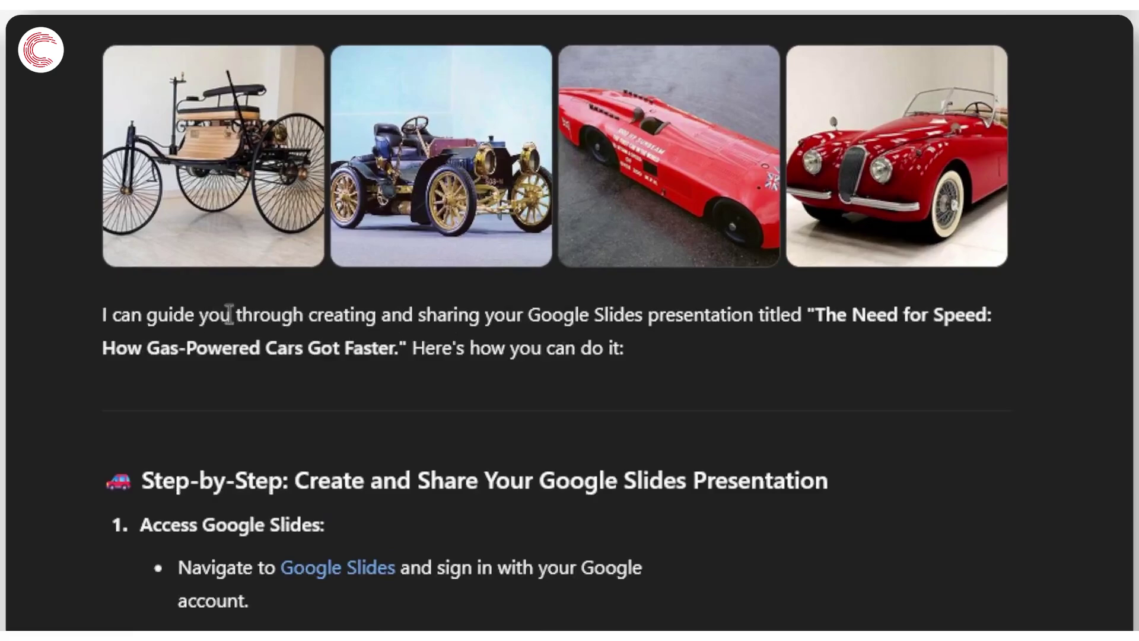
pyautogui.moveTo(230, 315); pyautogui.dragTo(680, 344)
pyautogui.click(601, 380)
pyautogui.scroll(-10, 607, 389)
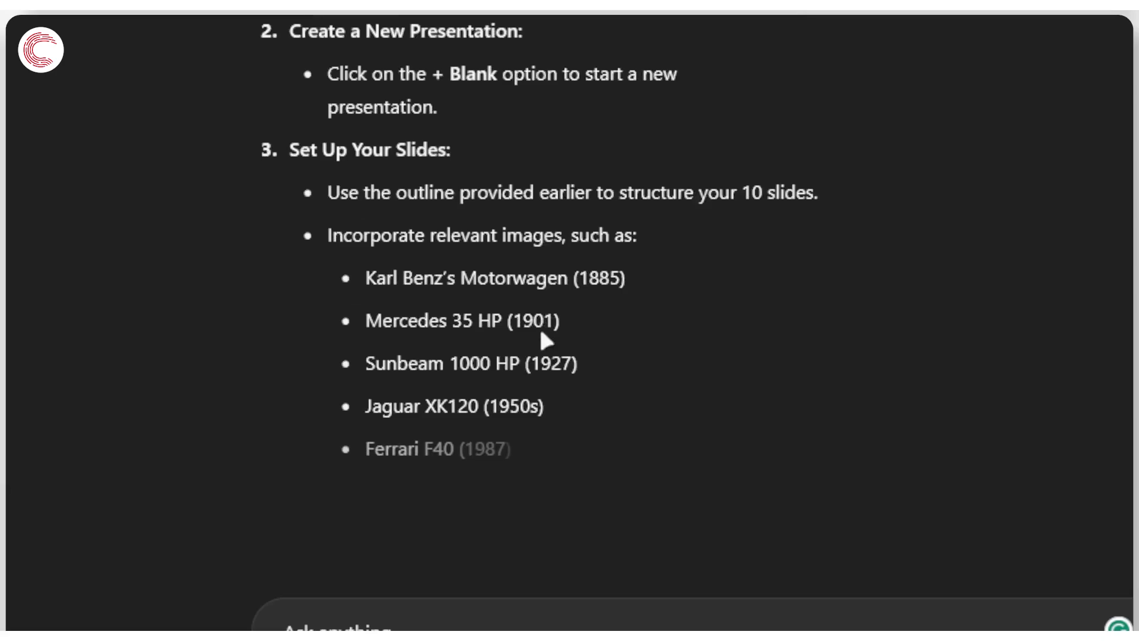
pyautogui.scroll(10, 554, 202)
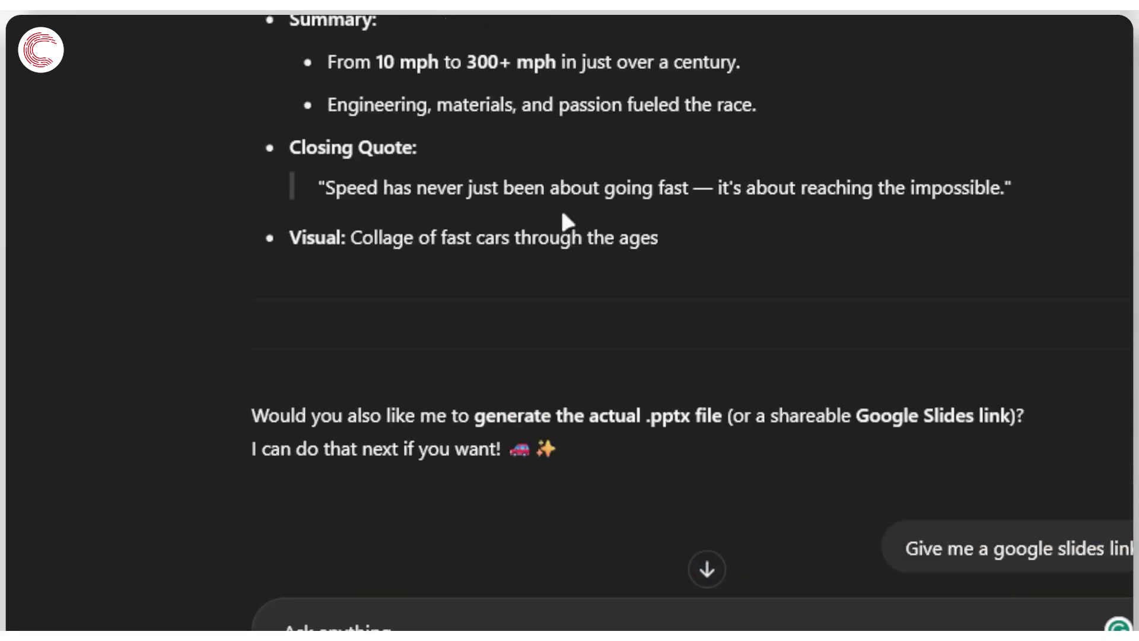
pyautogui.scroll(-12, 564, 218)
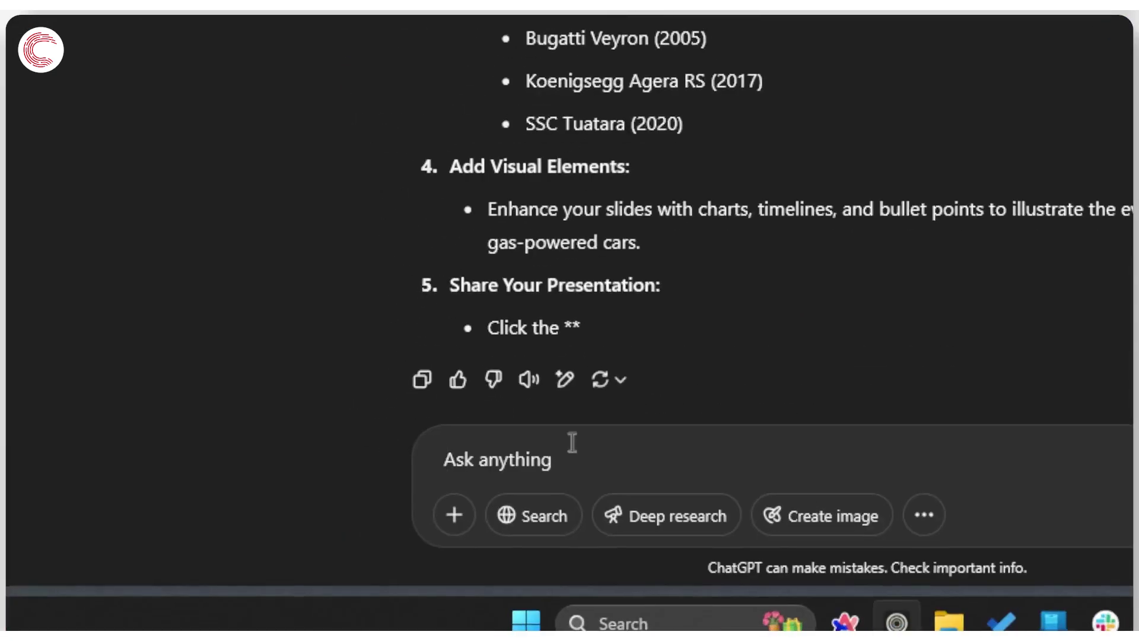
# Step: Request the downloadable PPTX and view the generated python-pptx code in the canvas editor
pyautogui.write('Give me the downloadable')
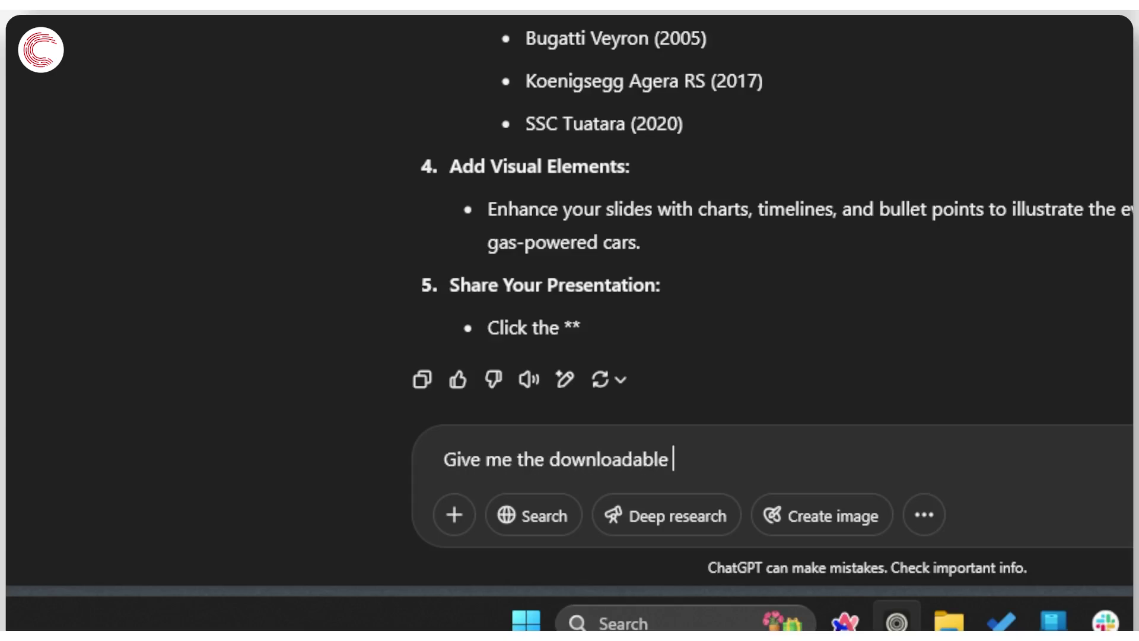
pyautogui.press('Return')
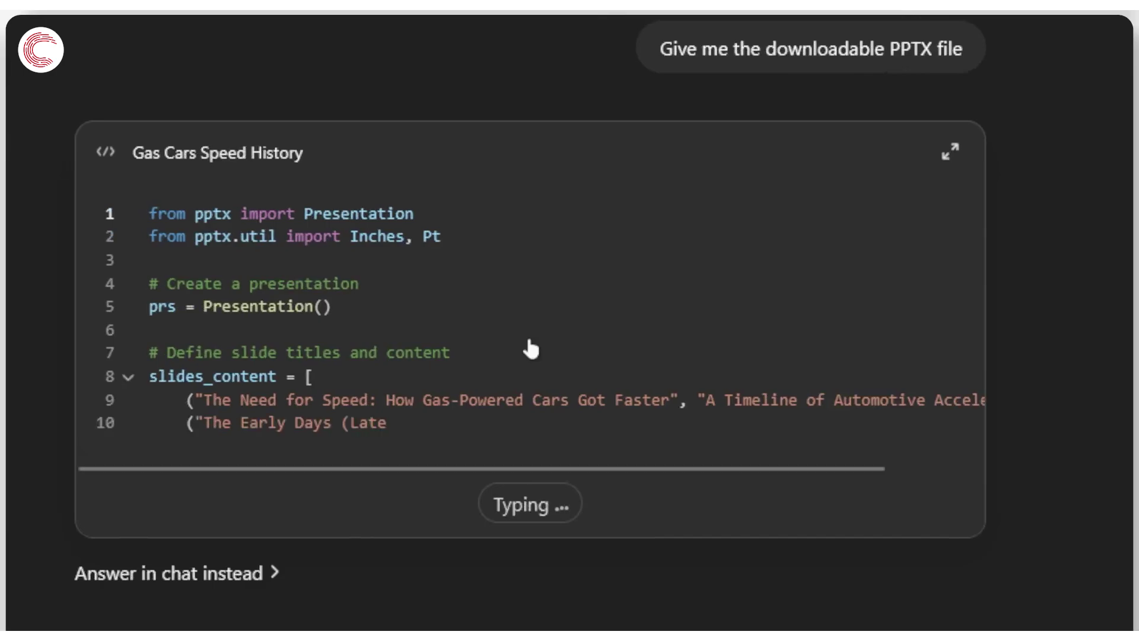
pyautogui.click(530, 348)
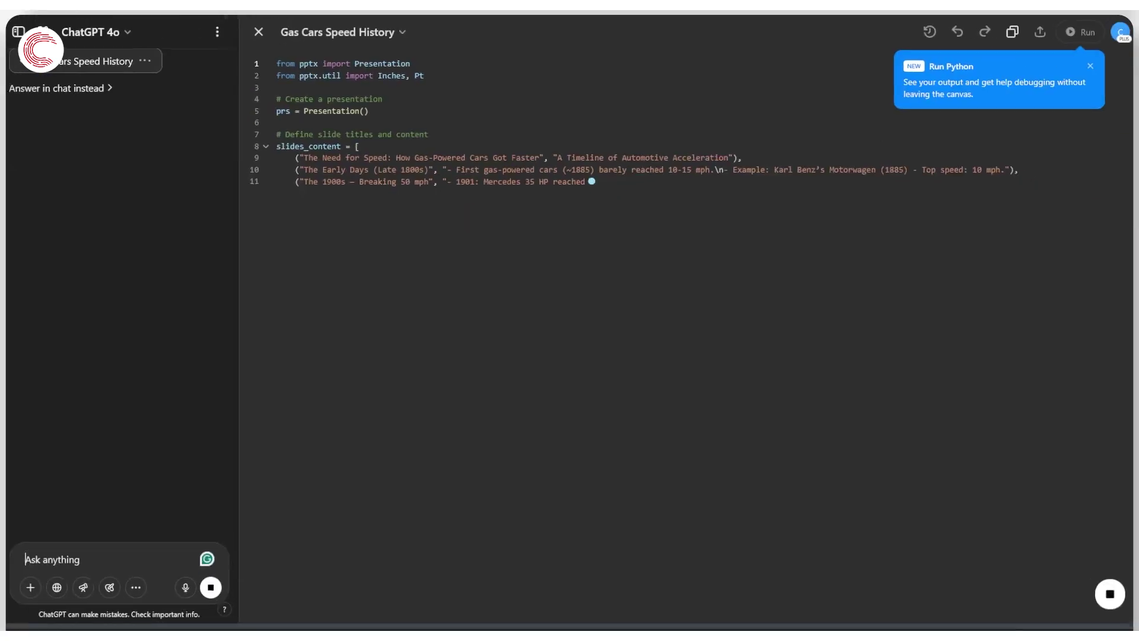
pyautogui.click(1086, 64)
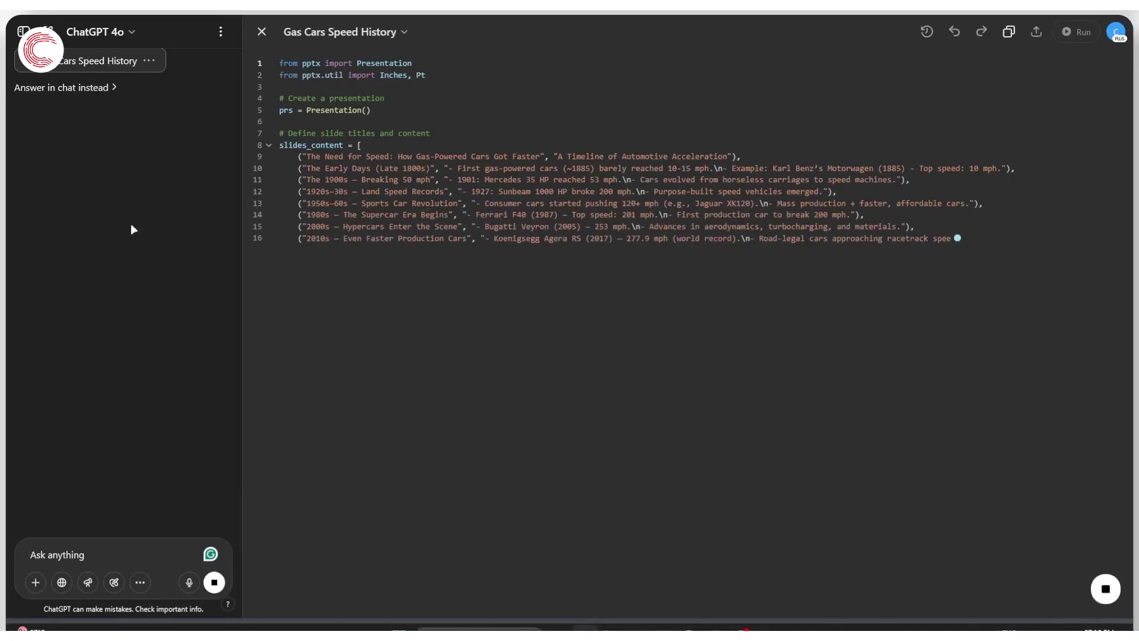
pyautogui.scroll(5, 130, 225)
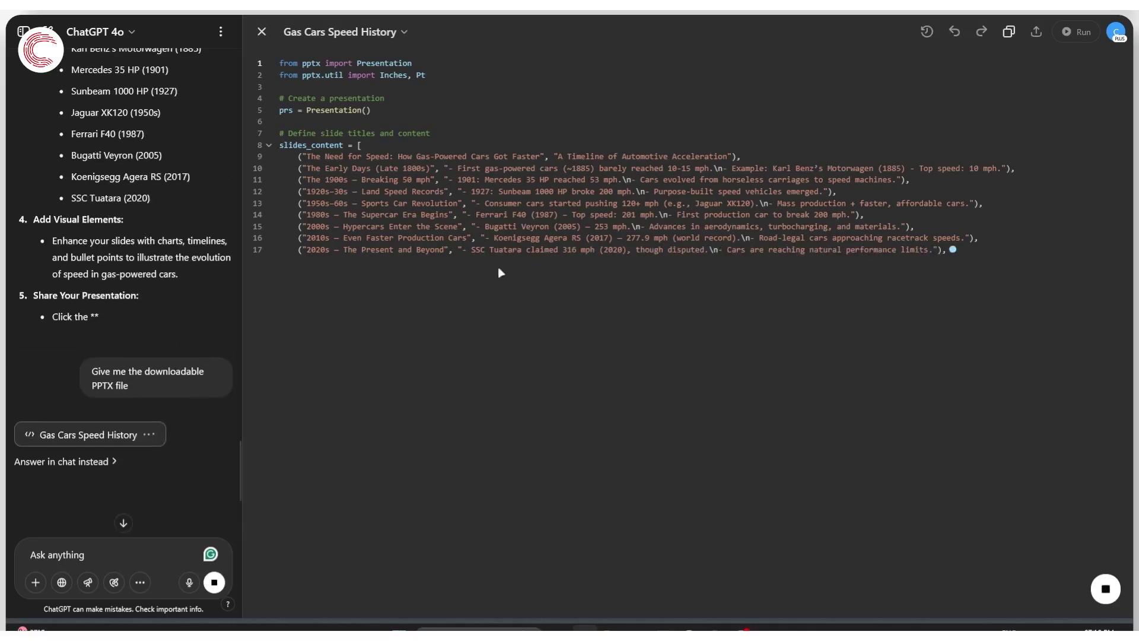
pyautogui.scroll(-4, 131, 354)
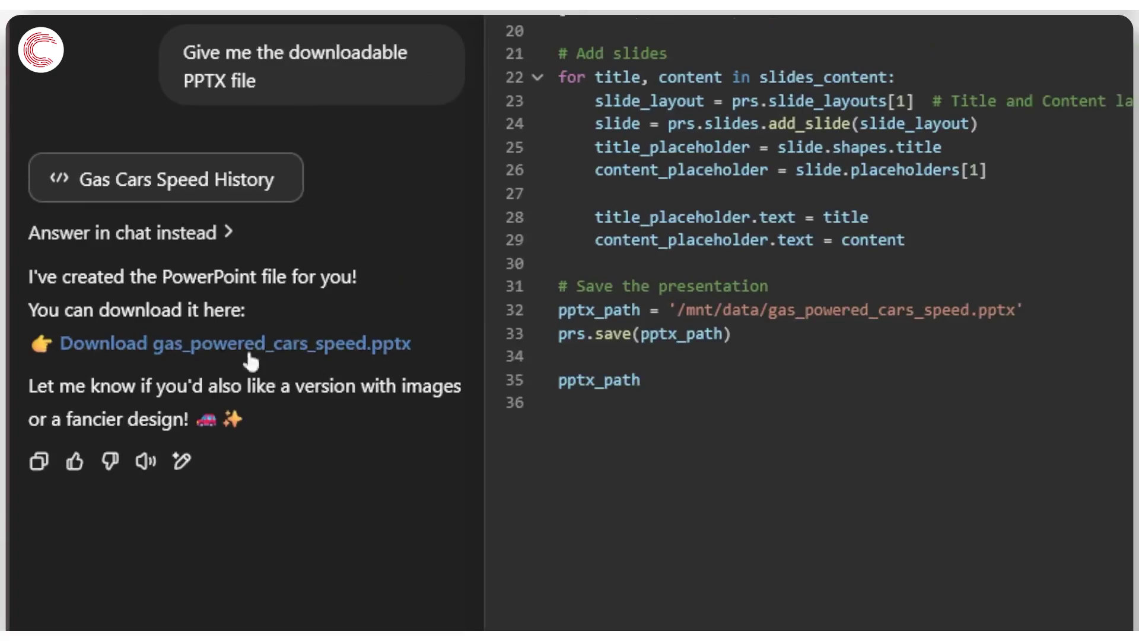
# Step: Try the gas_powered_cars_speed.pptx link twice, then tell ChatGPT 'The download isn't working'
pyautogui.click(287, 351)
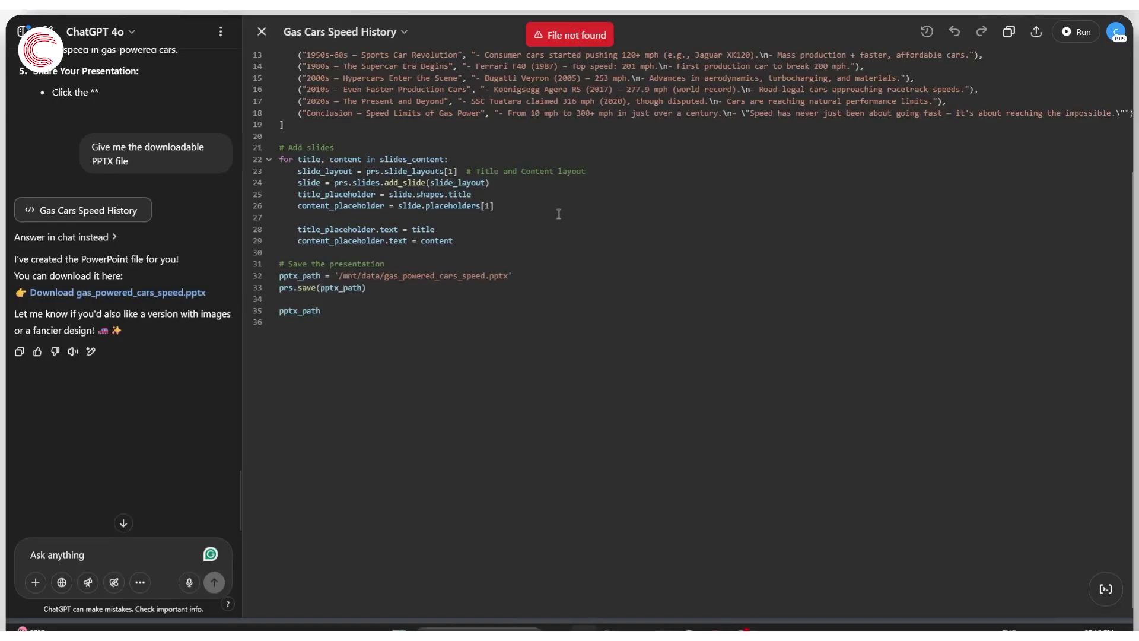
pyautogui.scroll(3, 558, 213)
pyautogui.scroll(-3, 558, 214)
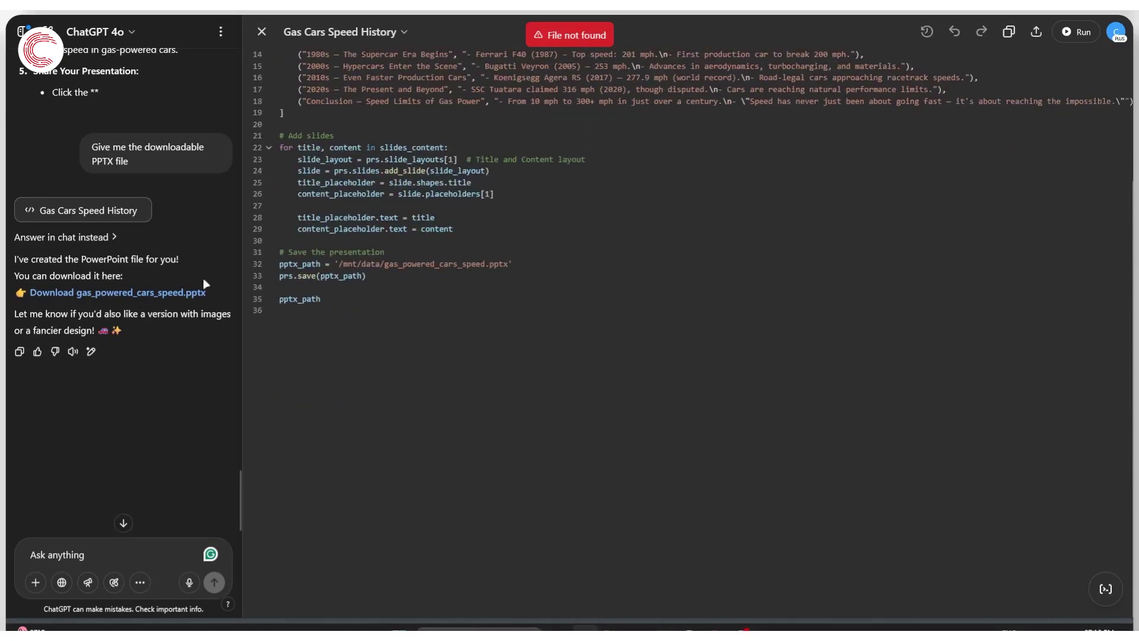
pyautogui.click(171, 295)
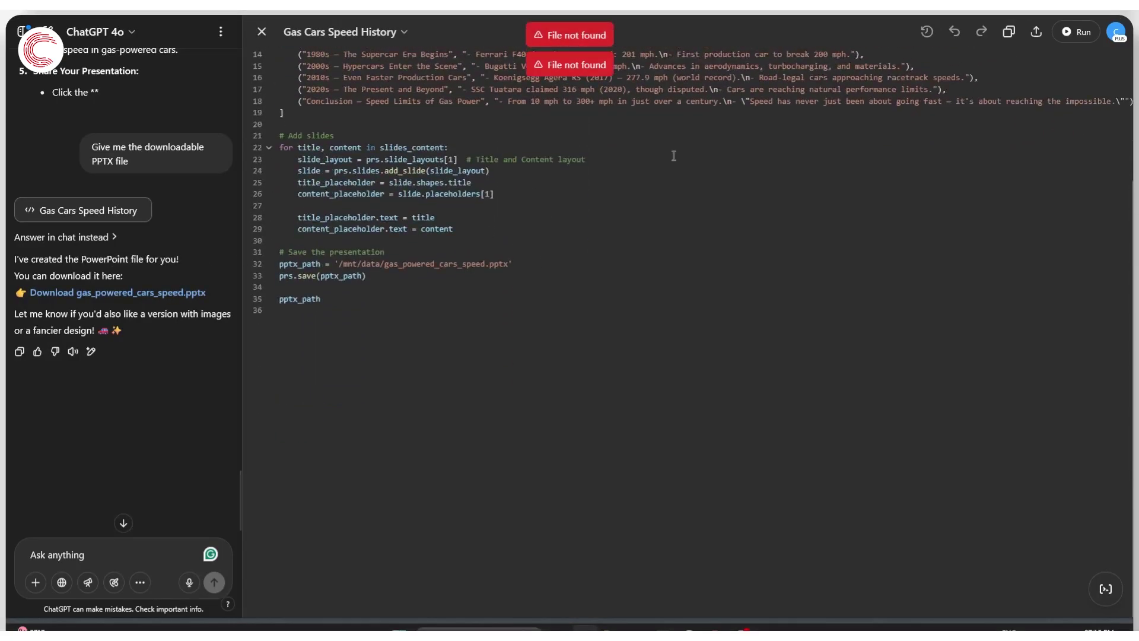
pyautogui.scroll(5, 647, 158)
pyautogui.write('The download')
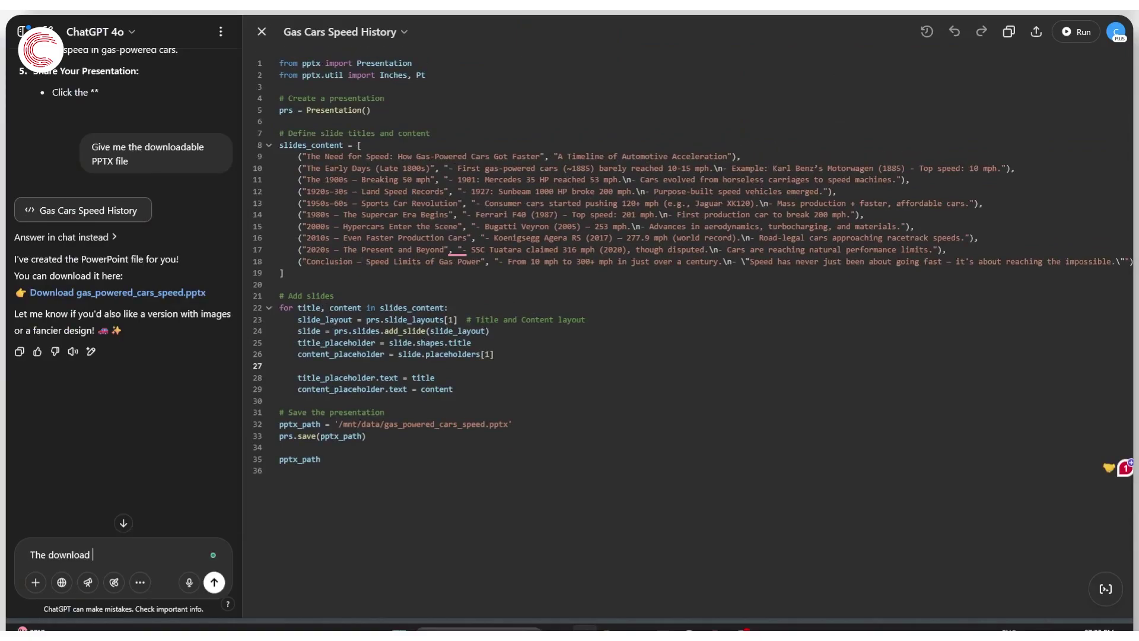
pyautogui.write(" isn't working")
pyautogui.press('Return')
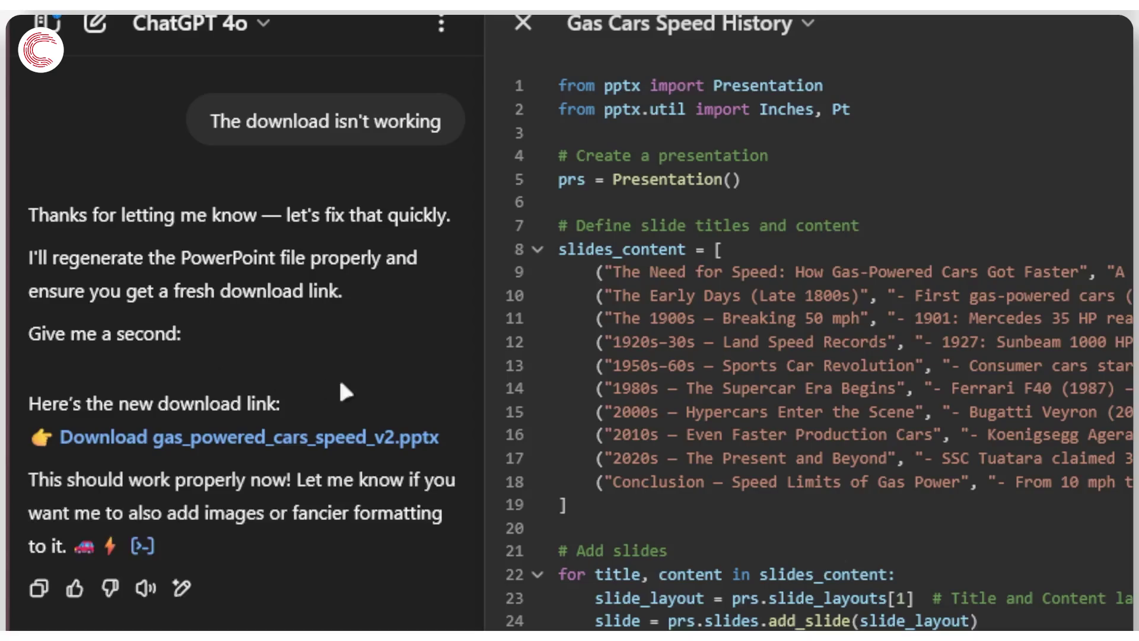
# Step: Download gas_powered_cars_speed_v2.pptx and save it to the computer
pyautogui.click(209, 442)
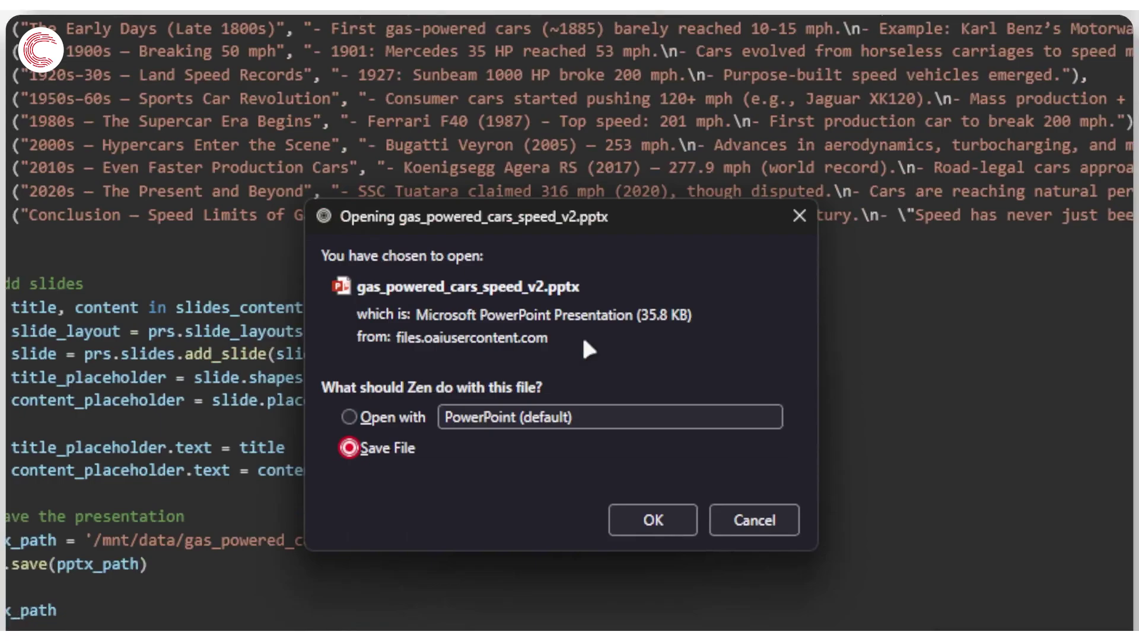
pyautogui.click(635, 519)
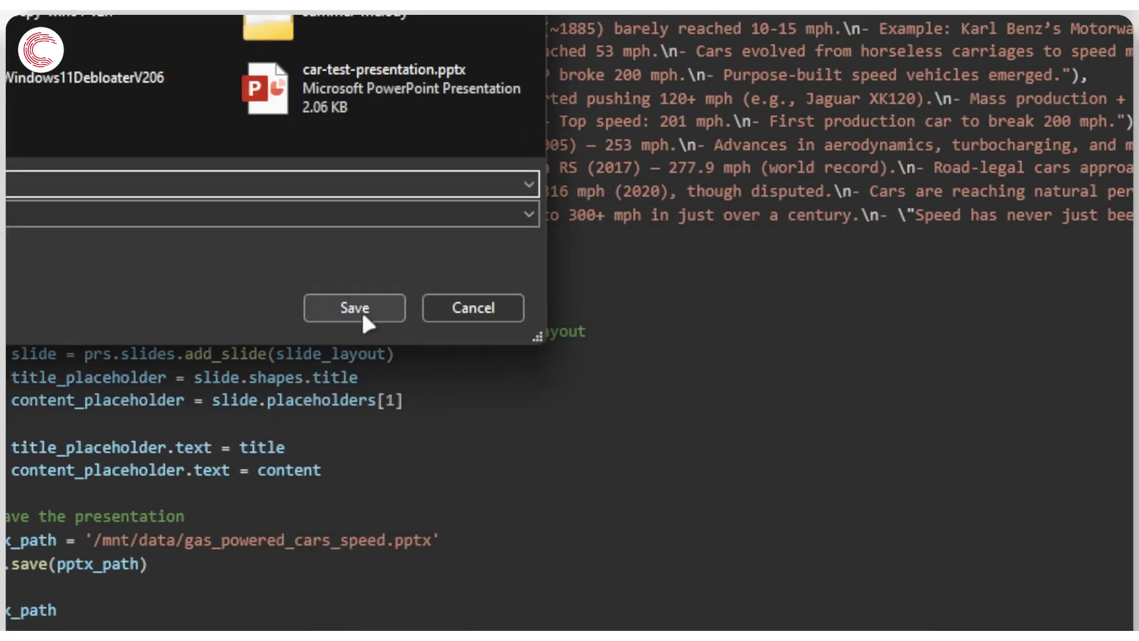
pyautogui.click(361, 309)
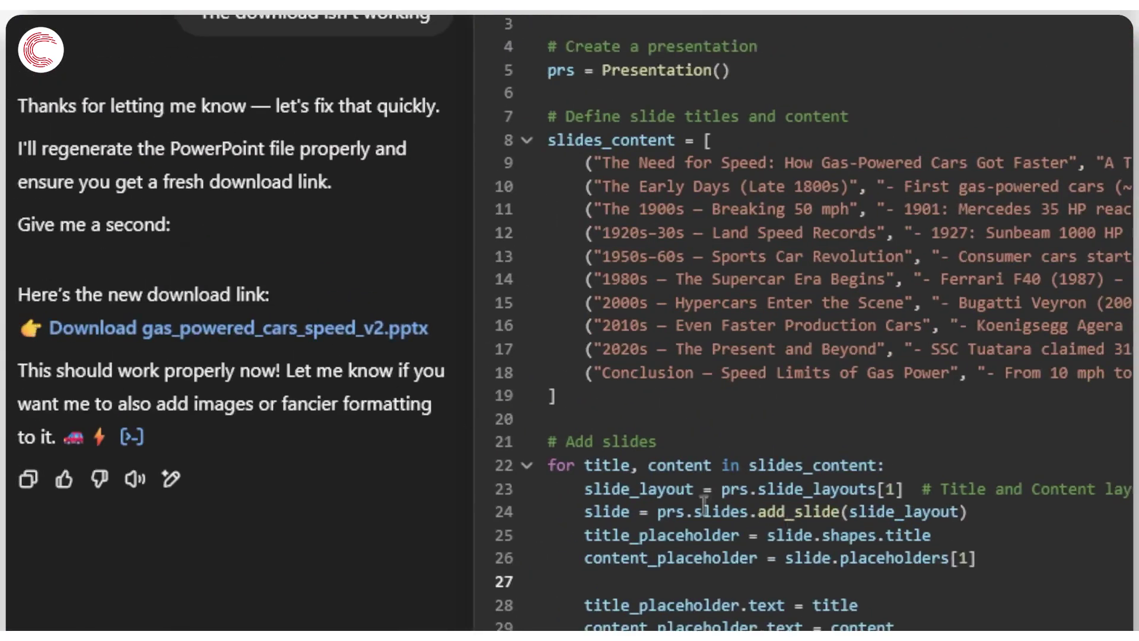
# Step: Open gas_powered_cars_speed_v2.pptx in Google Slides through the file upload opener
pyautogui.moveTo(6, 397)
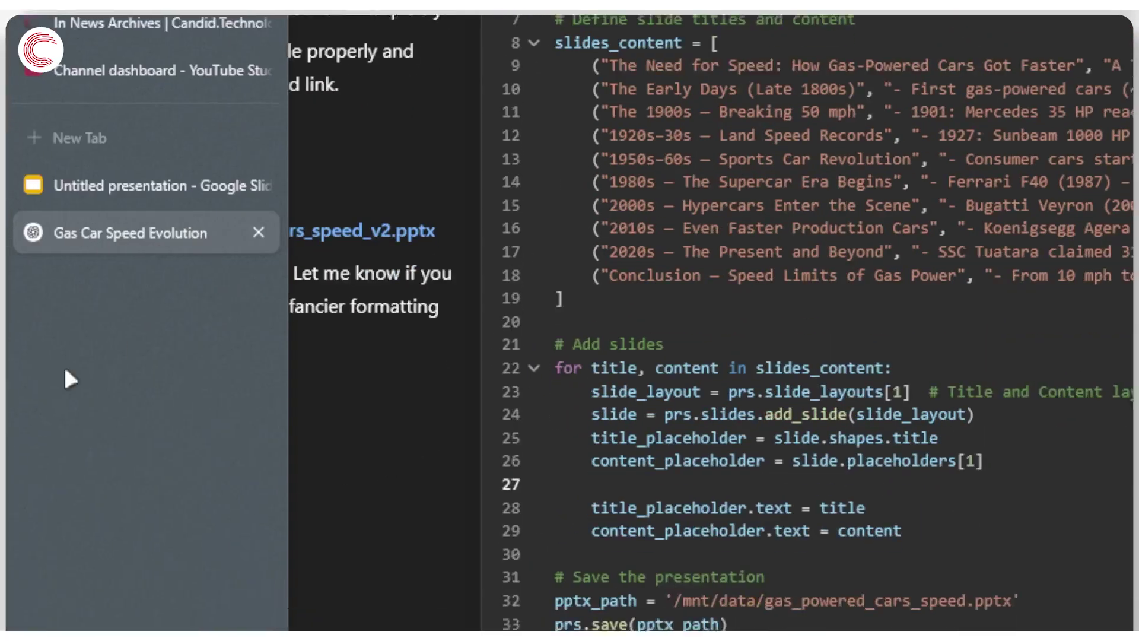
pyautogui.click(7, 178)
pyautogui.click(257, 305)
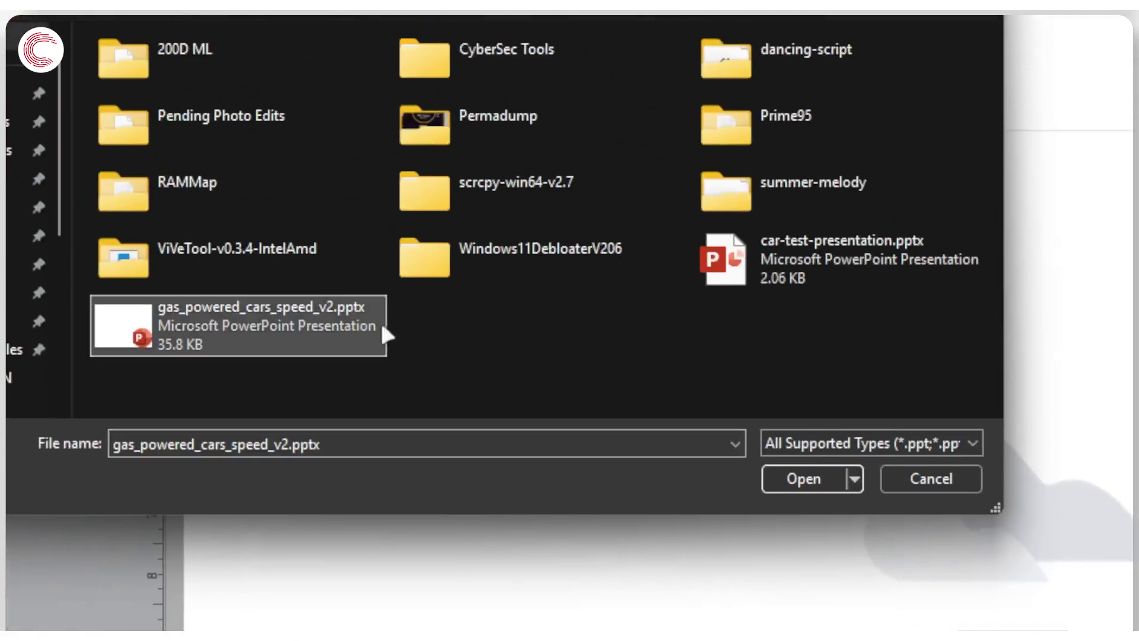
pyautogui.click(799, 478)
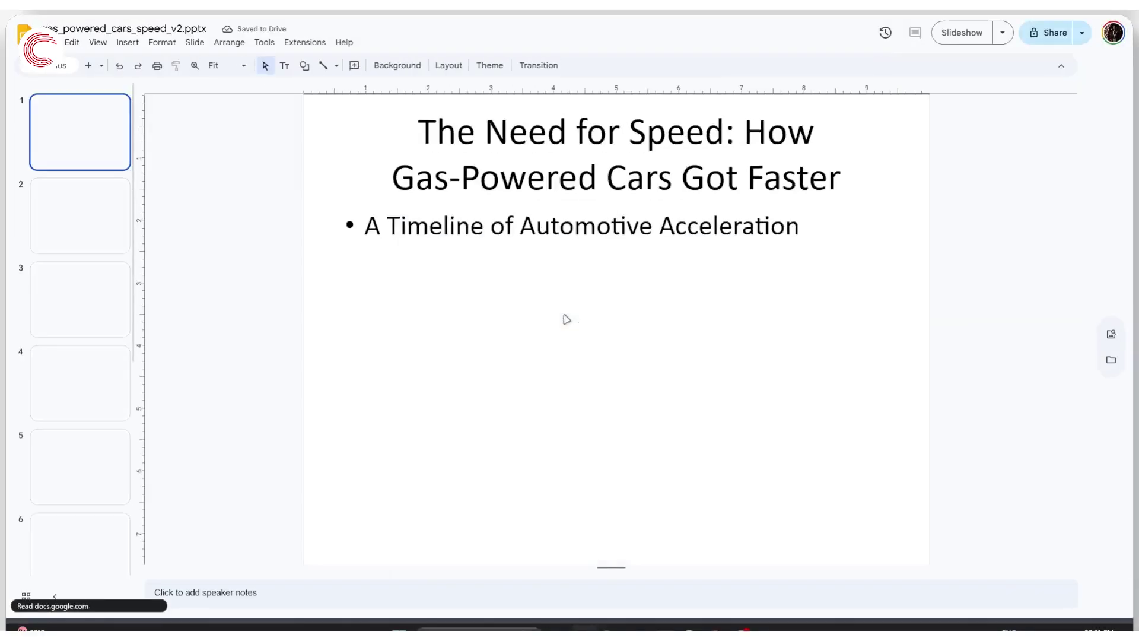
# Step: Browse slides 2 through 6 and place the cursor in slide 6's bullet text
pyautogui.click(89, 214)
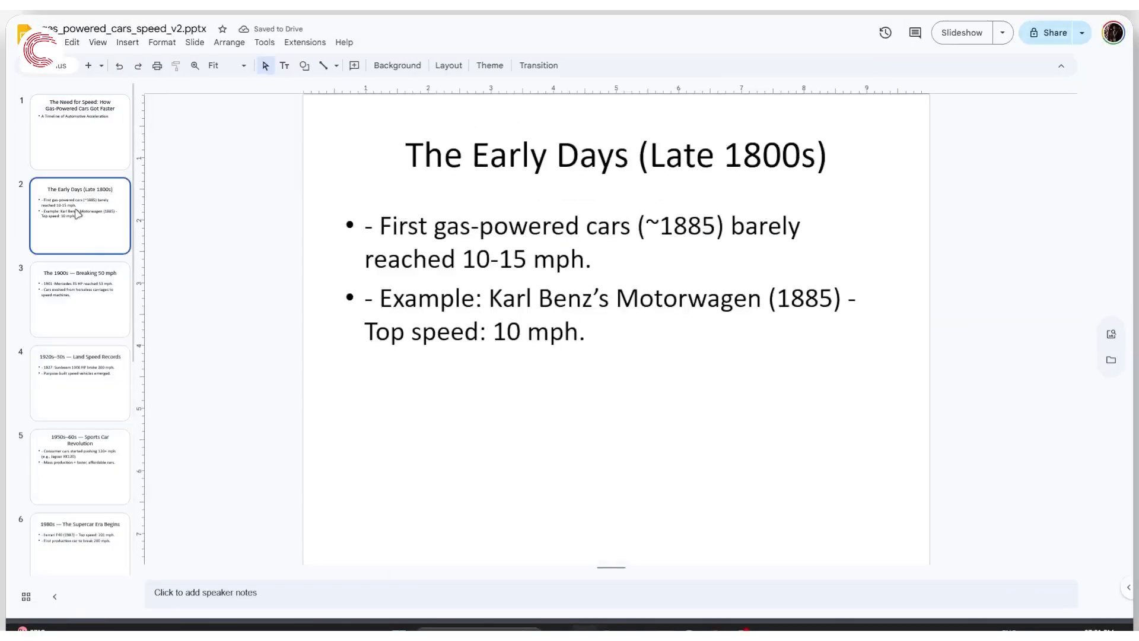
pyautogui.click(89, 296)
pyautogui.click(94, 356)
pyautogui.click(77, 451)
pyautogui.scroll(-4, 118, 415)
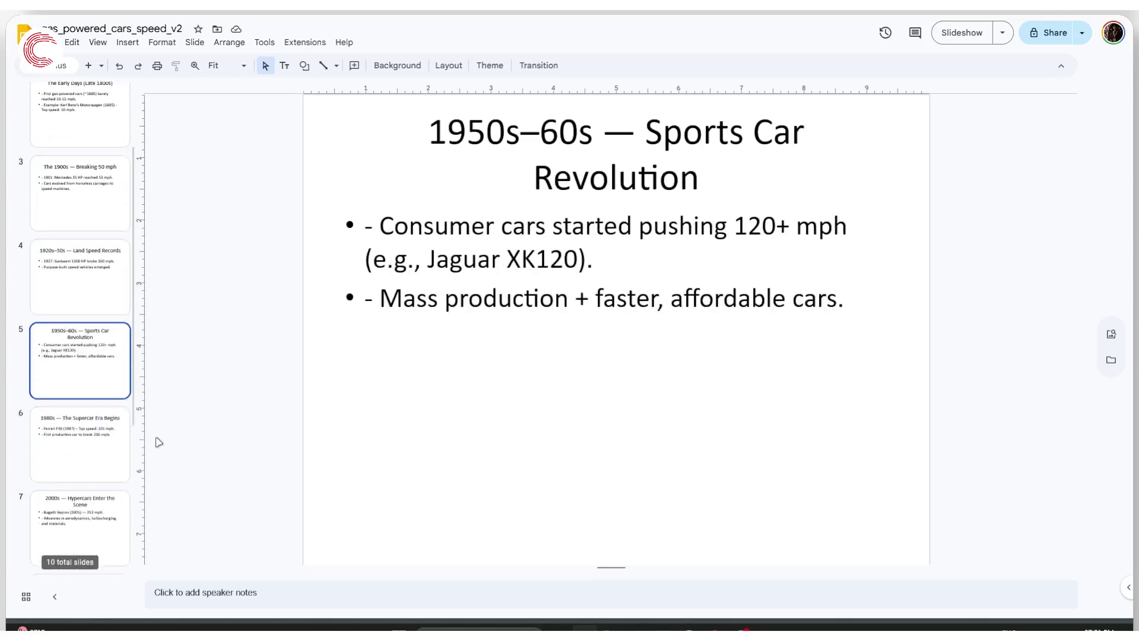
pyautogui.click(97, 350)
pyautogui.click(378, 236)
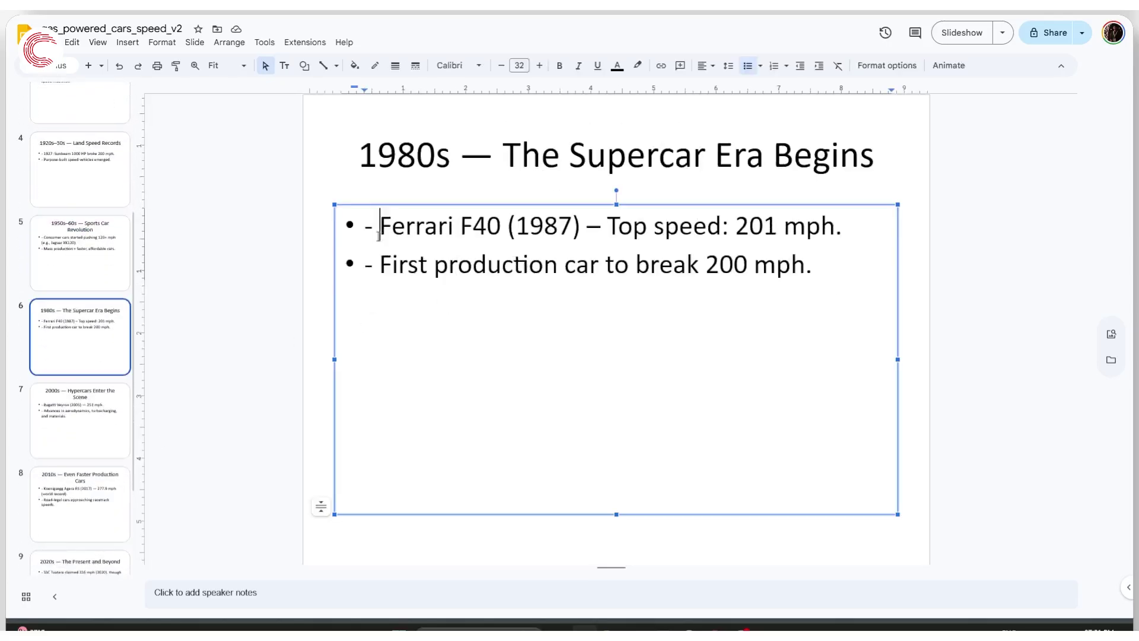
# Step: Delete the stray '- ' before both slide 6 bullets, then return to the title slide
pyautogui.press('BackSpace')
pyautogui.press('BackSpace')
pyautogui.press('Down')
pyautogui.press('Right')
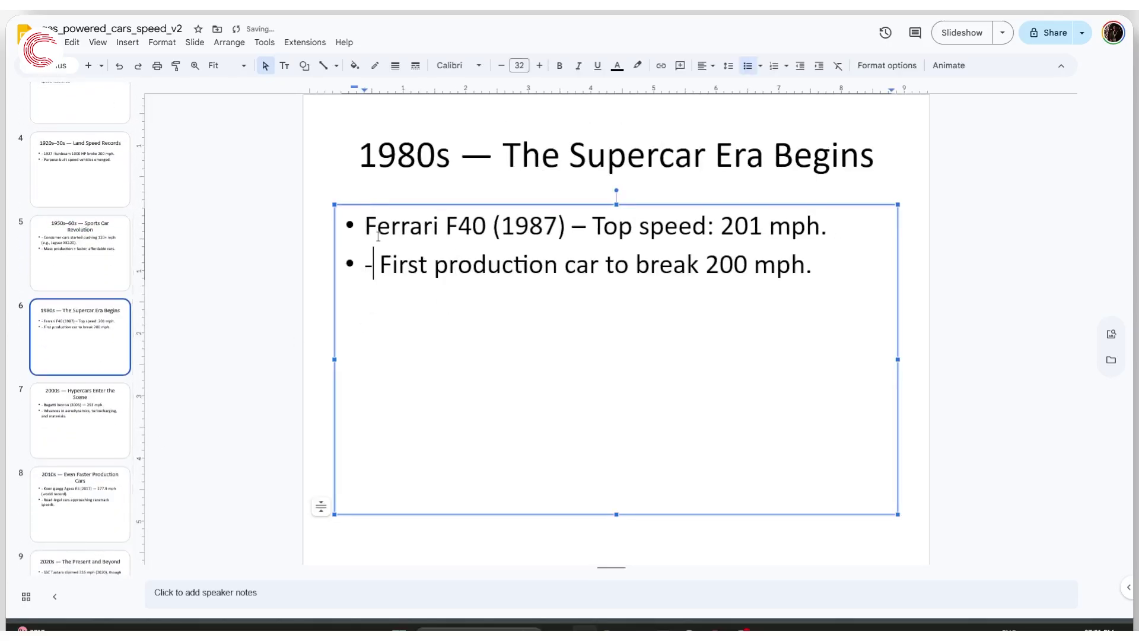
pyautogui.press('BackSpace')
pyautogui.press('BackSpace')
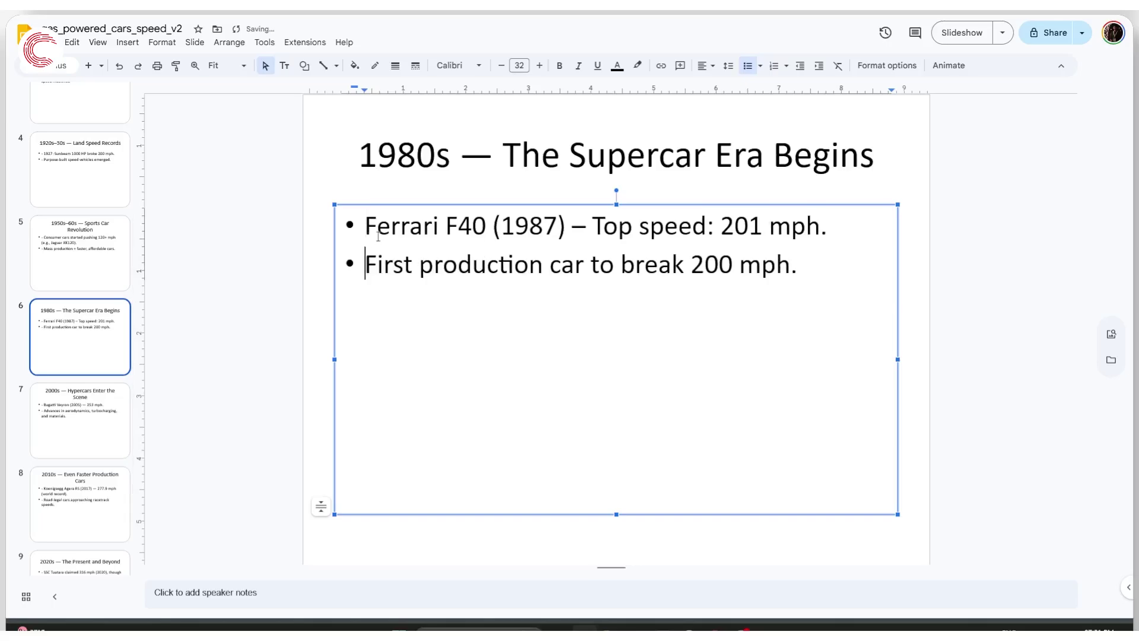
pyautogui.click(393, 177)
pyautogui.scroll(5, 80, 297)
pyautogui.click(89, 148)
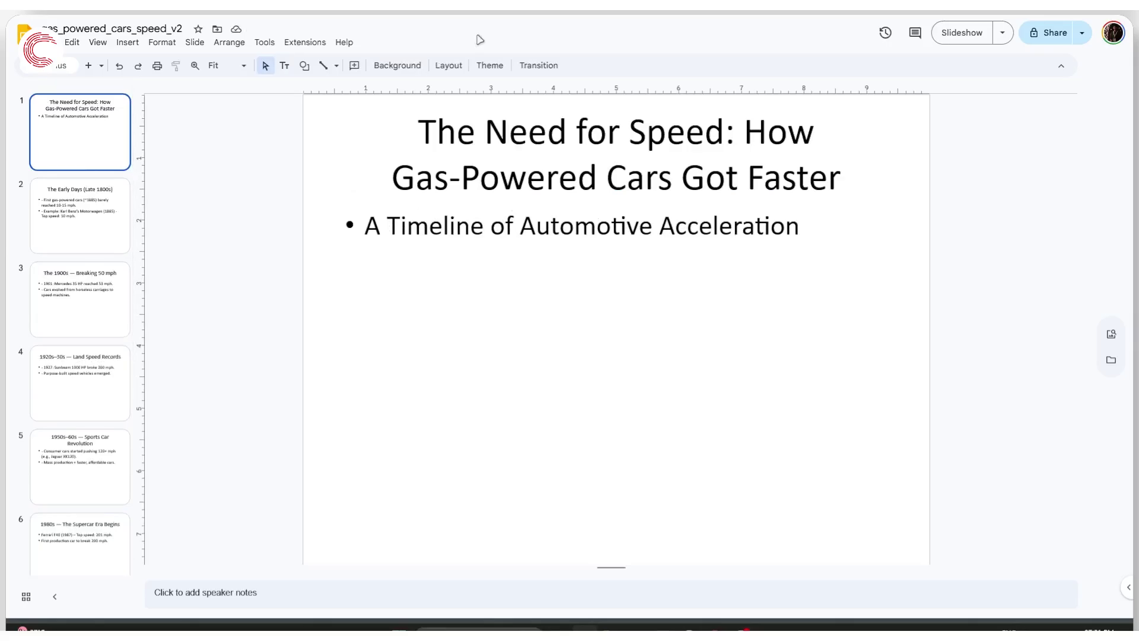
pyautogui.click(113, 216)
pyautogui.click(96, 138)
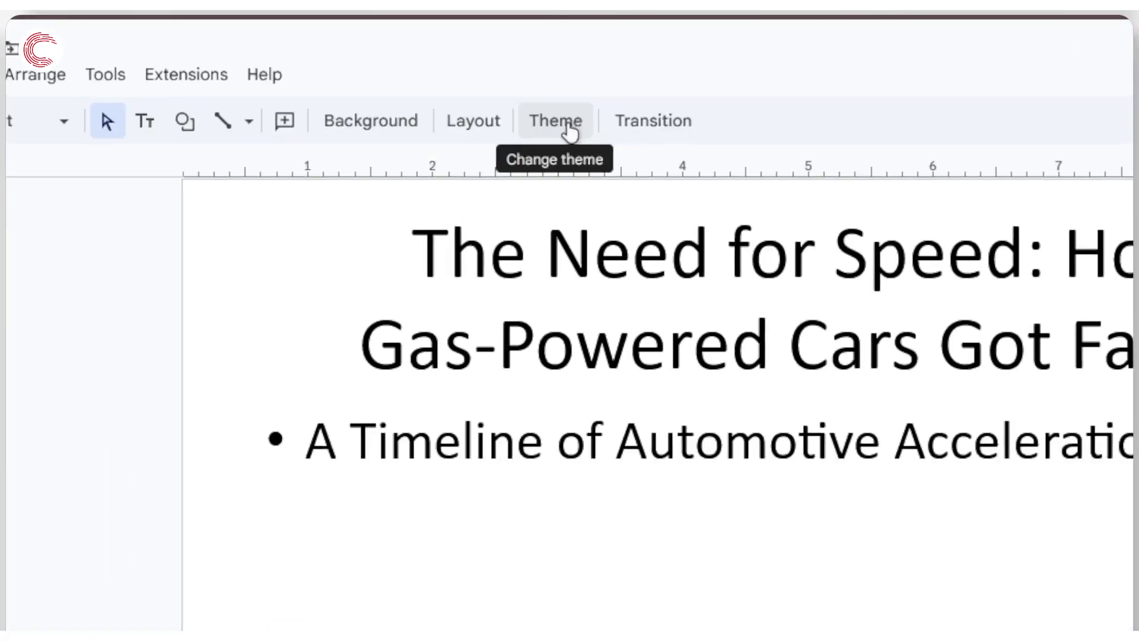
# Step: Browse the Themes panel and the Import theme dialog, closing it without importing
pyautogui.click(568, 128)
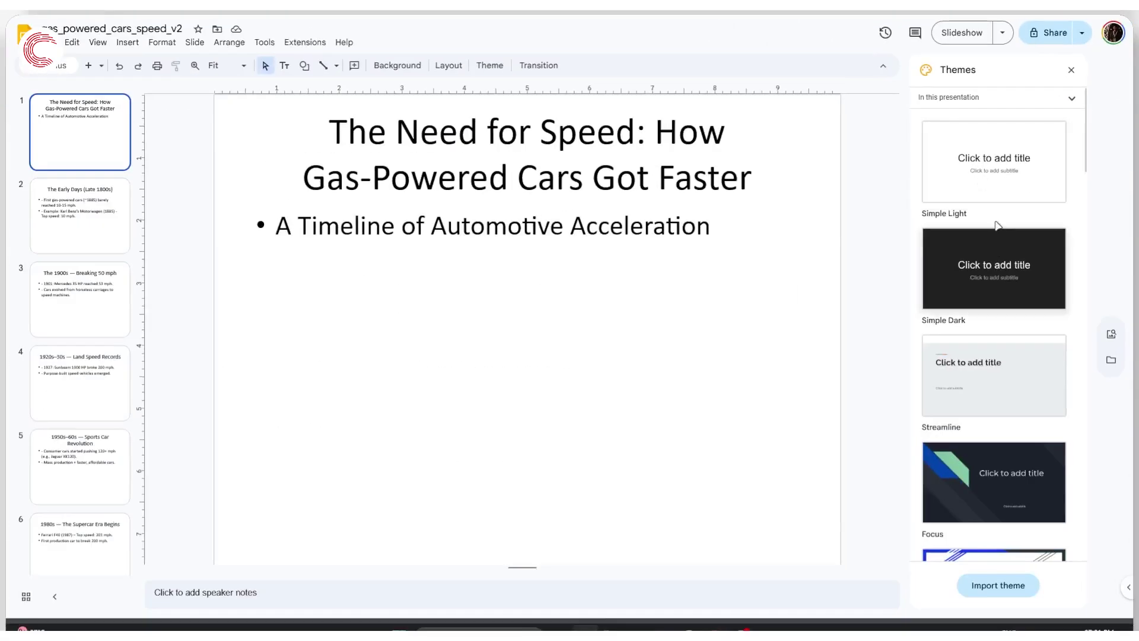
pyautogui.scroll(-15, 997, 226)
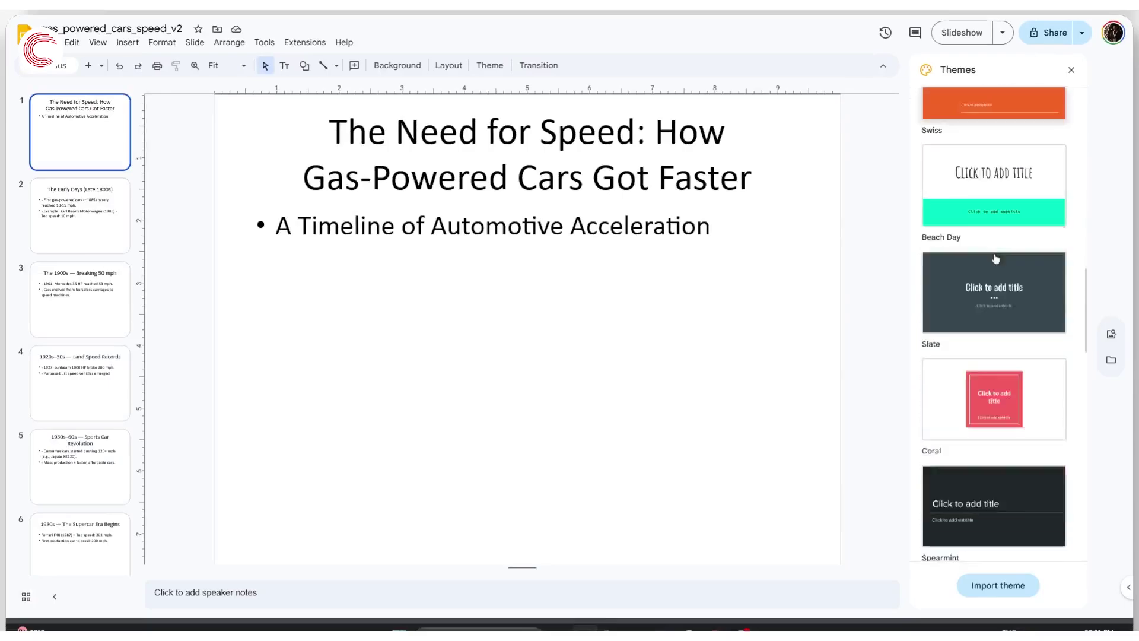
pyautogui.scroll(-5, 995, 258)
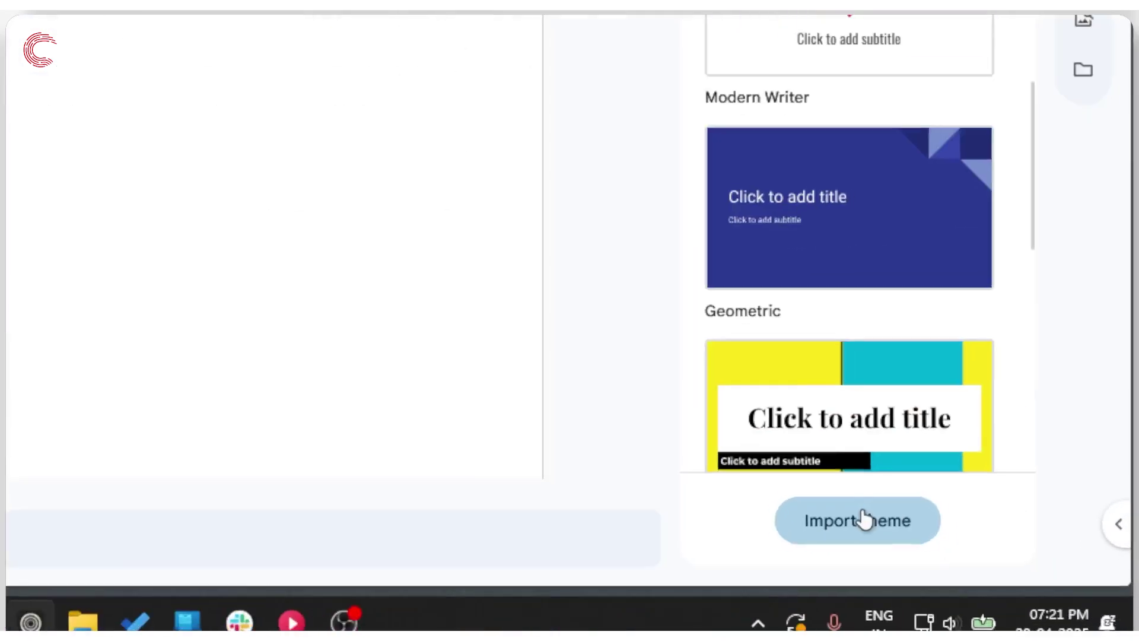
pyautogui.click(865, 520)
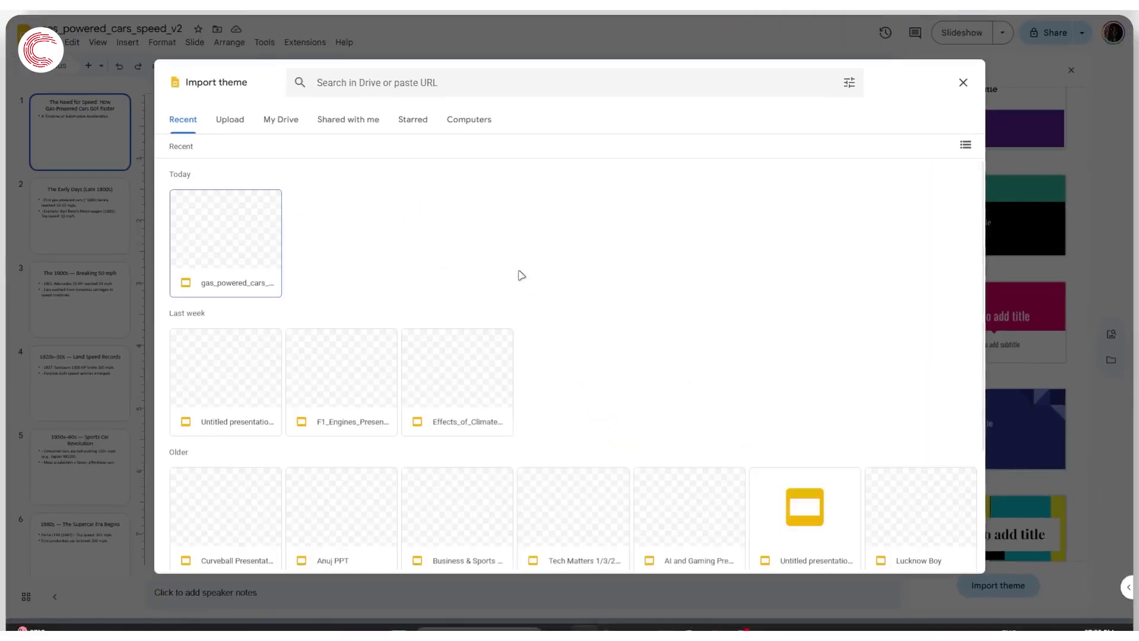
pyautogui.scroll(-2, 297, 261)
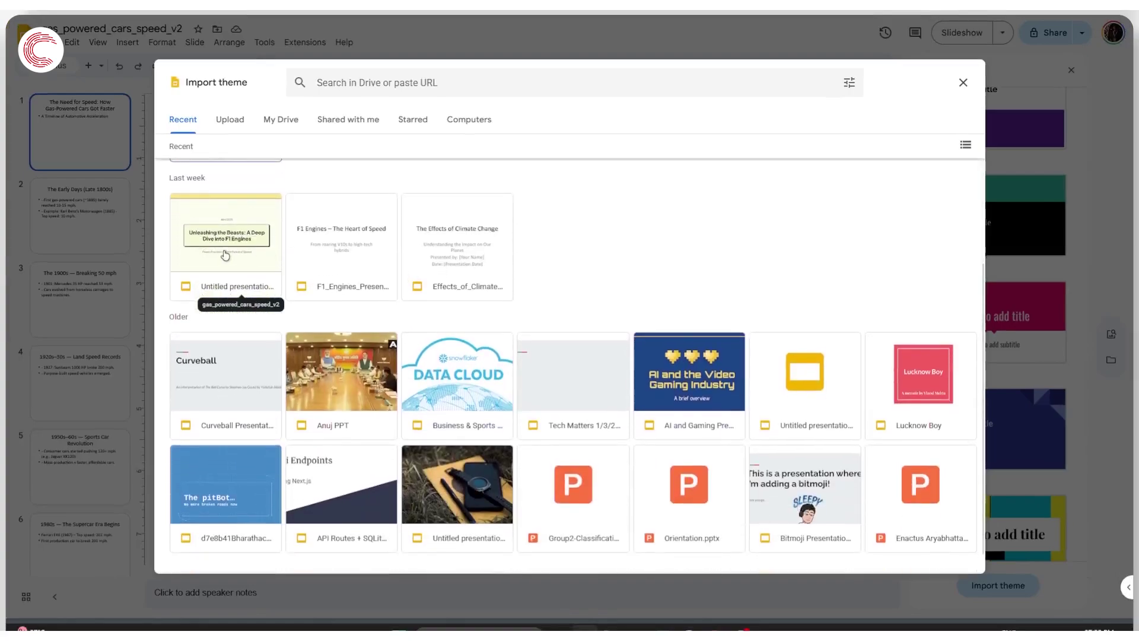
pyautogui.scroll(-1, 630, 224)
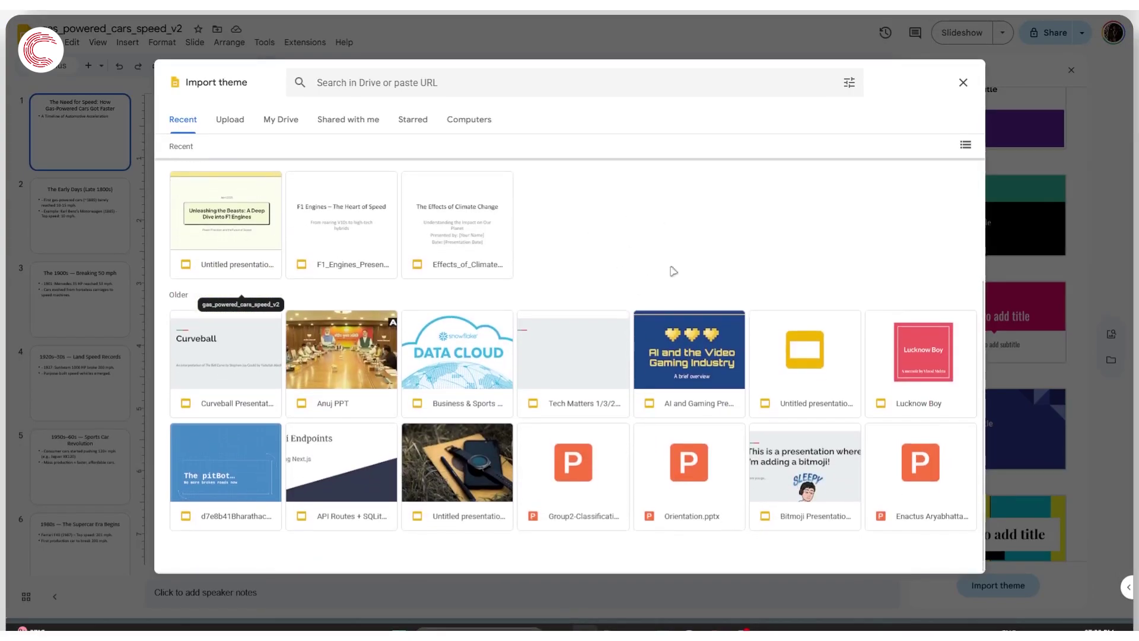
pyautogui.click(696, 345)
pyautogui.scroll(3, 611, 223)
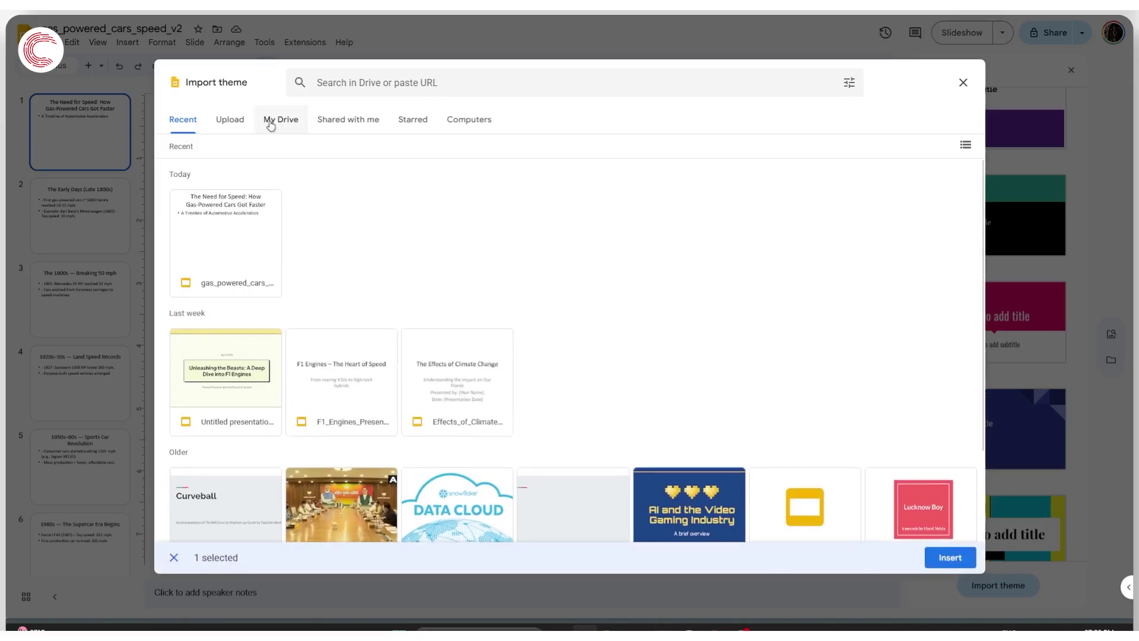
pyautogui.click(472, 127)
pyautogui.click(237, 124)
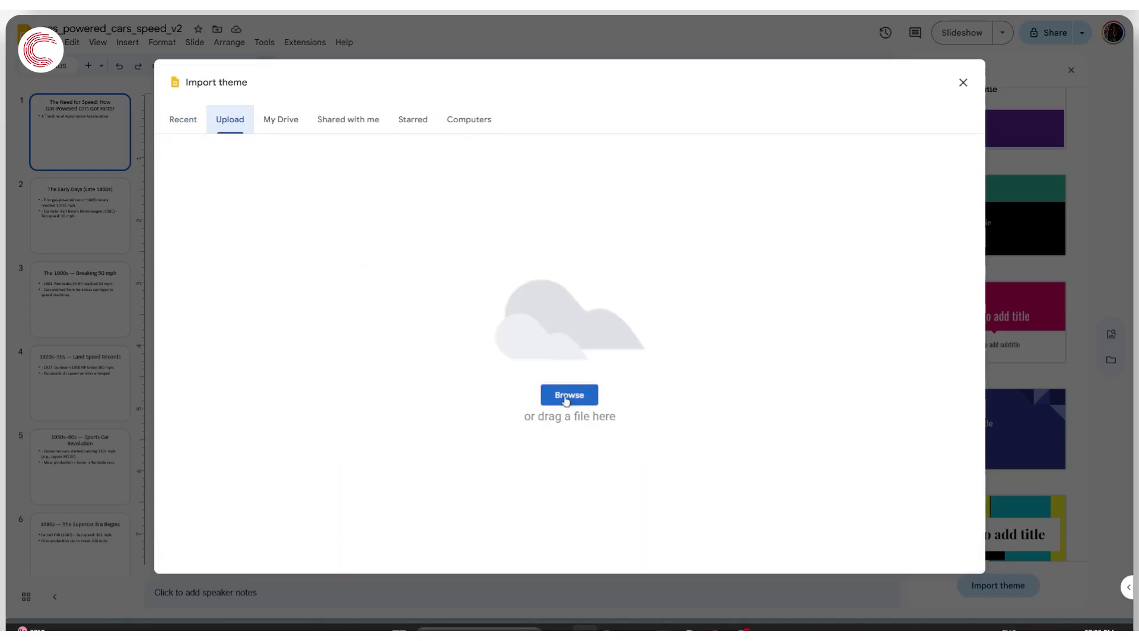
pyautogui.click(200, 121)
pyautogui.click(962, 83)
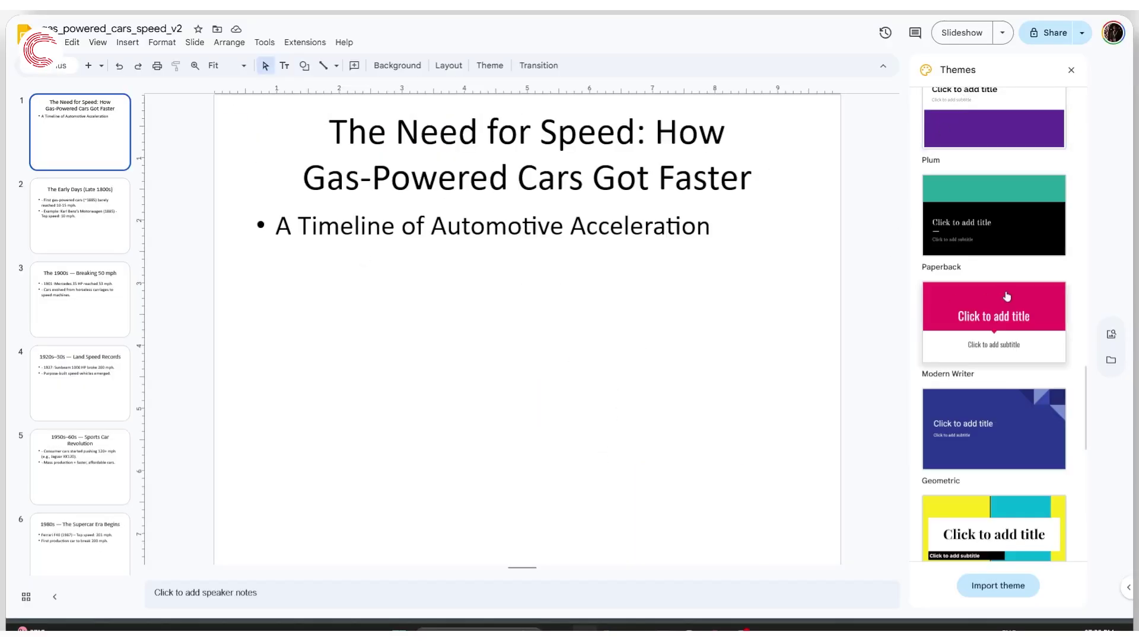
# Step: Apply the Plum theme to the whole deck
pyautogui.scroll(-8, 1002, 321)
pyautogui.scroll(-4, 996, 349)
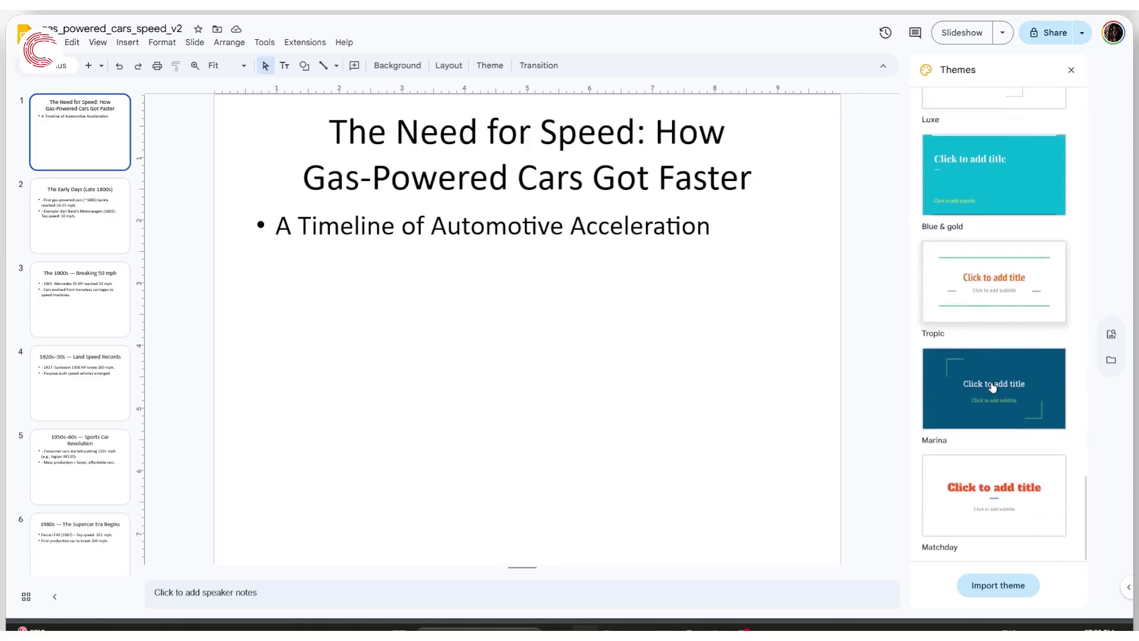
pyautogui.scroll(8, 1001, 377)
pyautogui.scroll(5, 1001, 378)
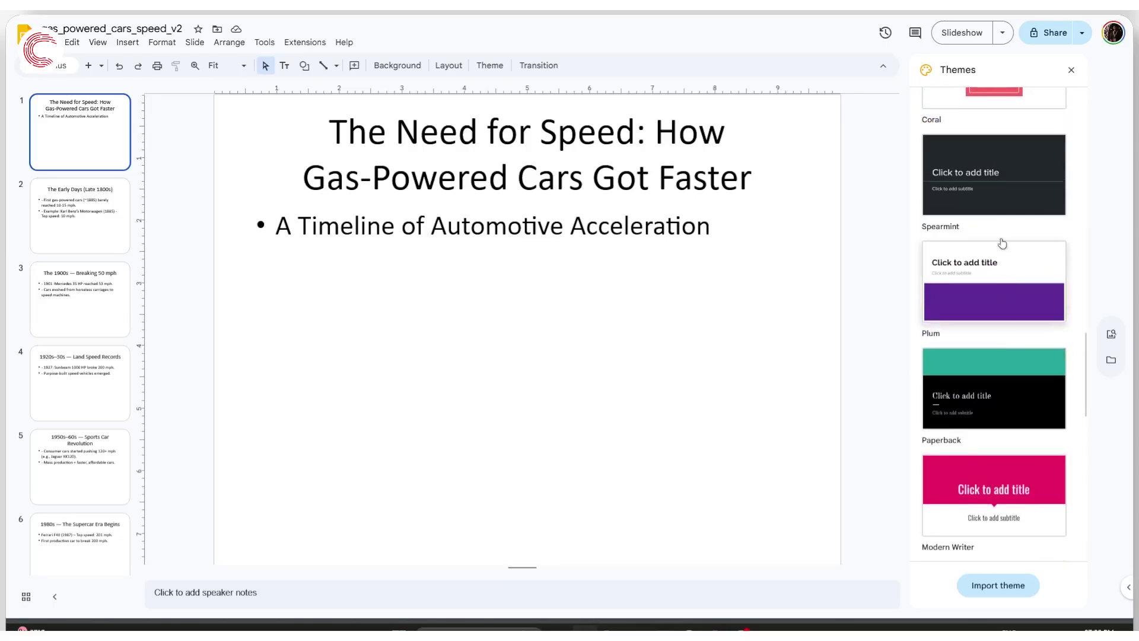
pyautogui.click(997, 255)
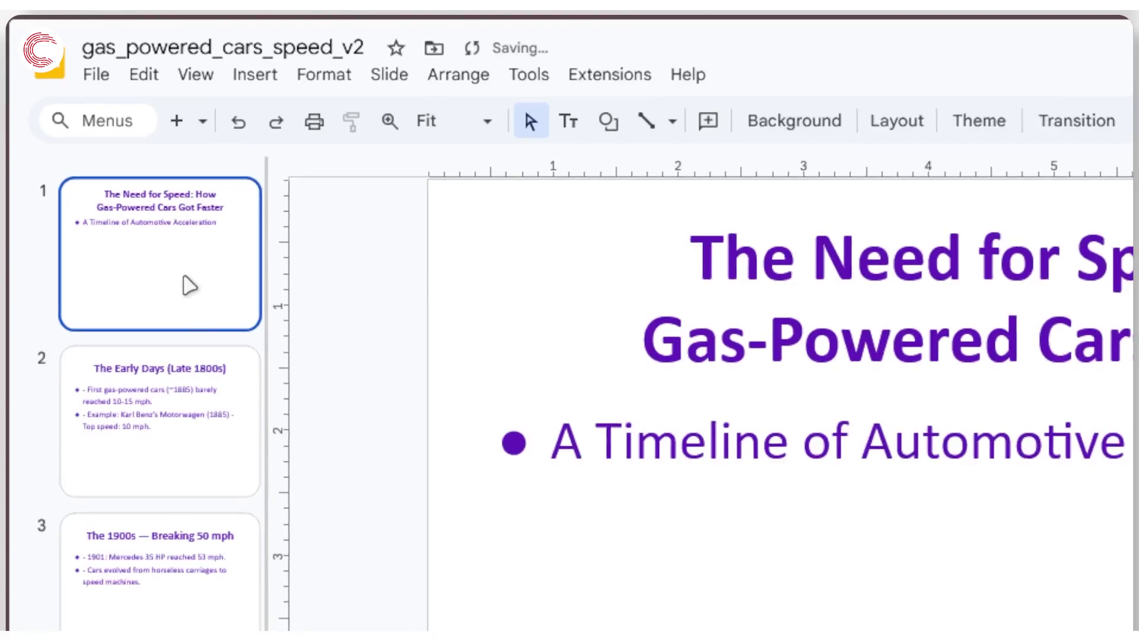
# Step: Apply the Title slide layout to slide 1 and the Section header layout to slide 2
pyautogui.rightClick(92, 145)
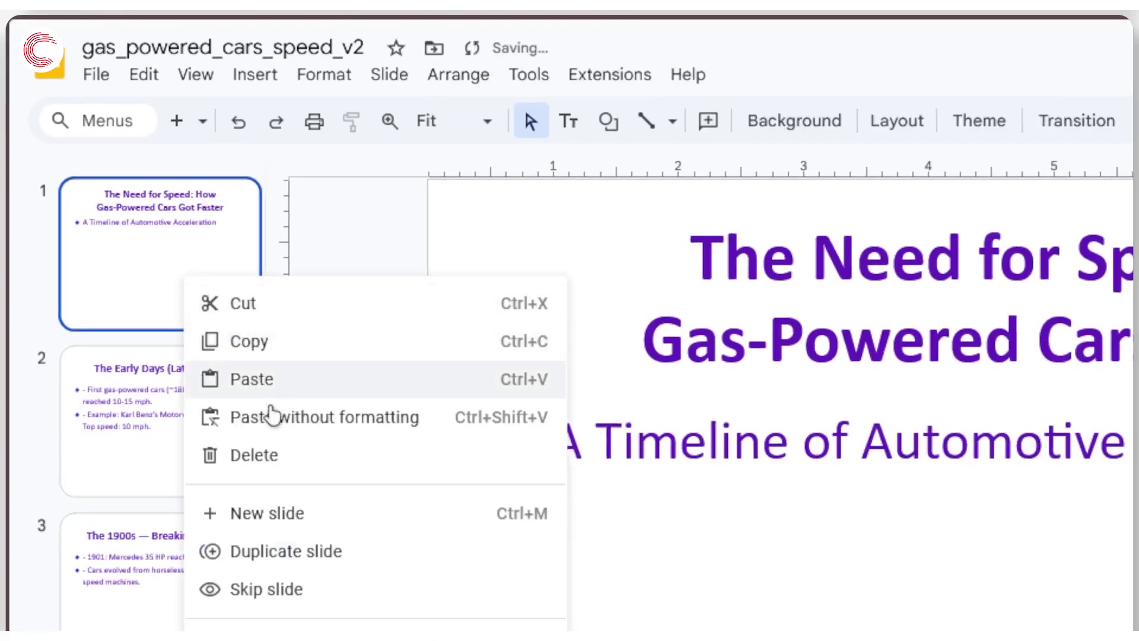
pyautogui.moveTo(388, 353)
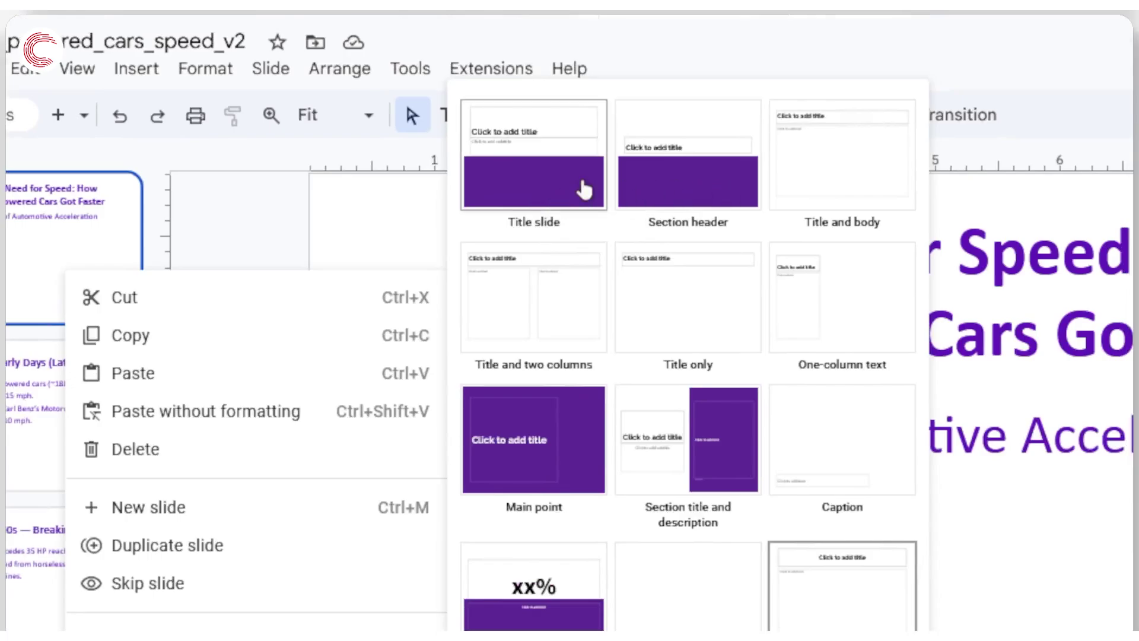
pyautogui.click(584, 189)
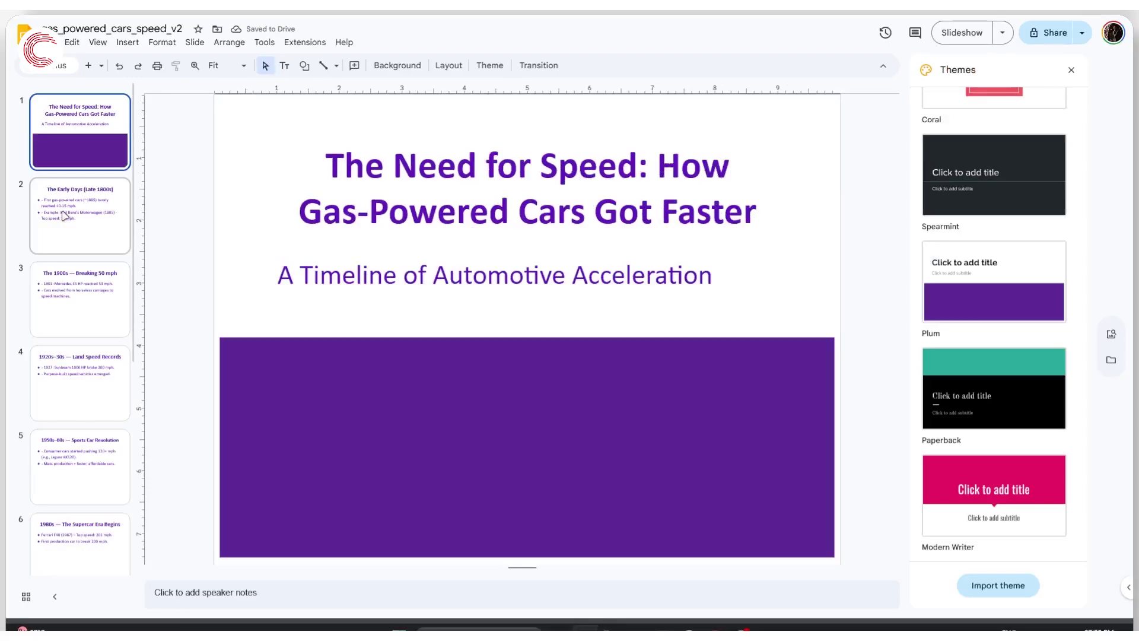
pyautogui.click(64, 216)
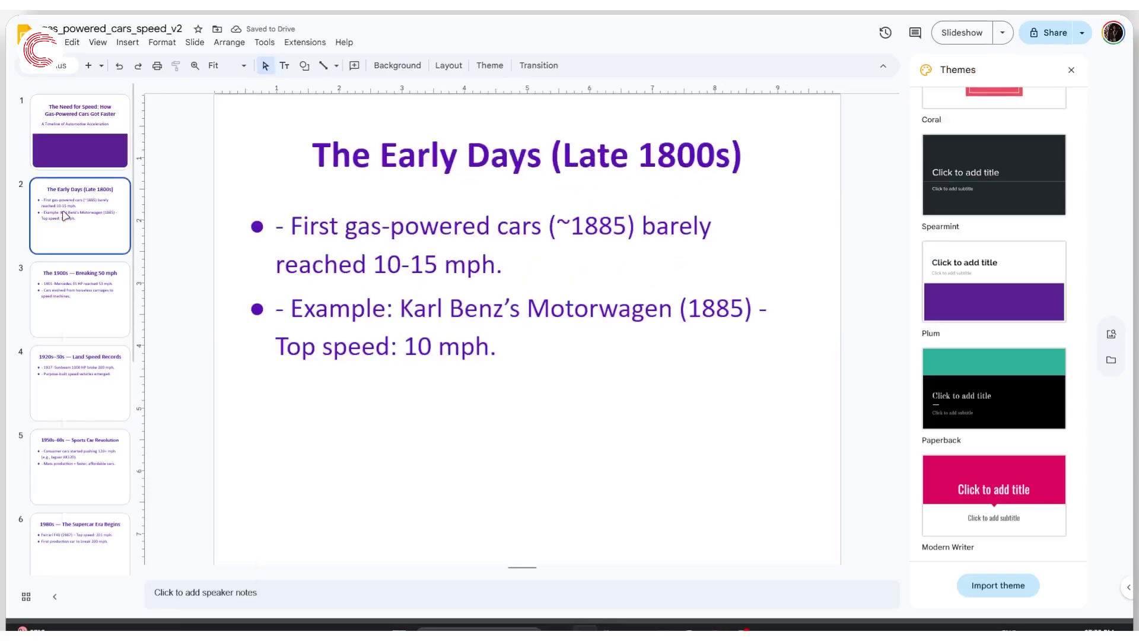
pyautogui.rightClick(64, 216)
pyautogui.moveTo(199, 416)
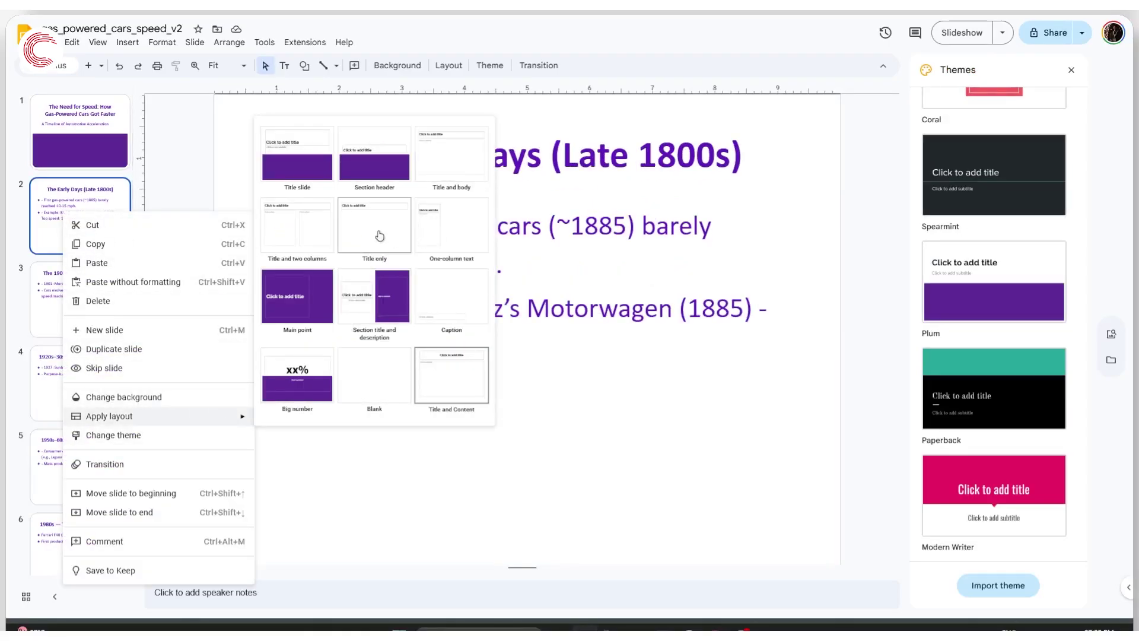
pyautogui.click(384, 171)
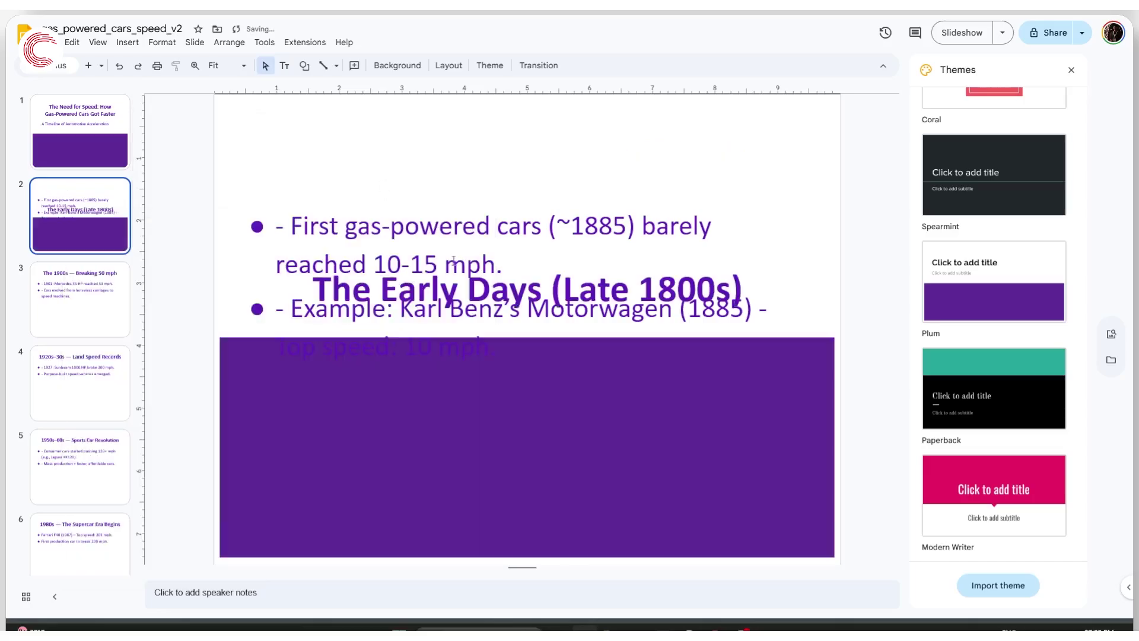
pyautogui.click(417, 225)
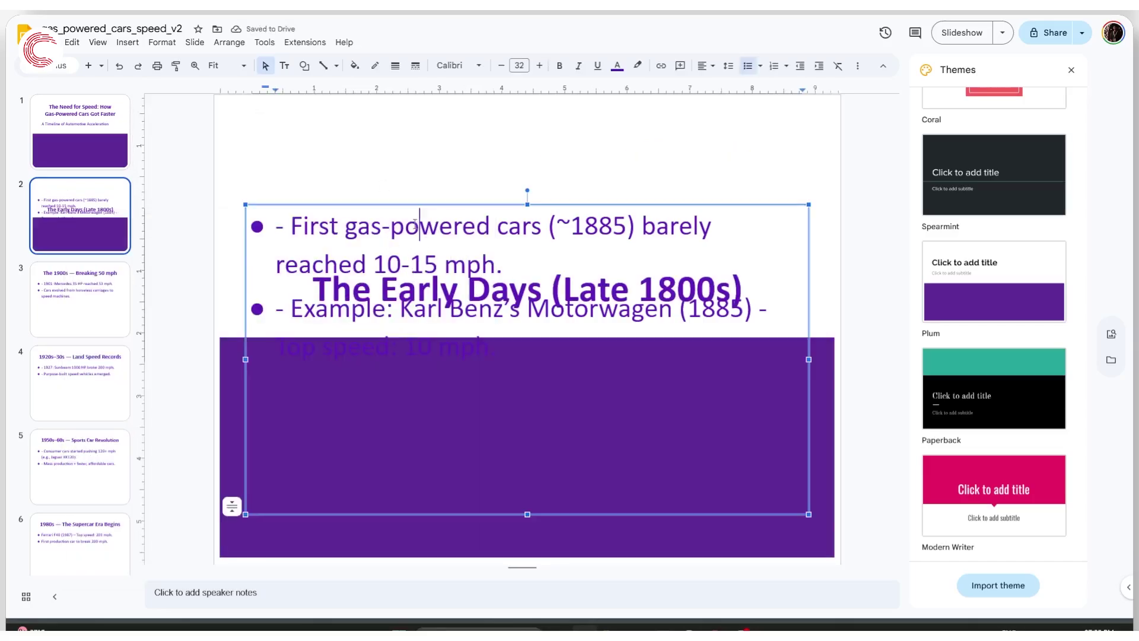
# Step: Switch slide 2, The Early Days (Late 1800s), to the Title and body layout
pyautogui.rightClick(89, 214)
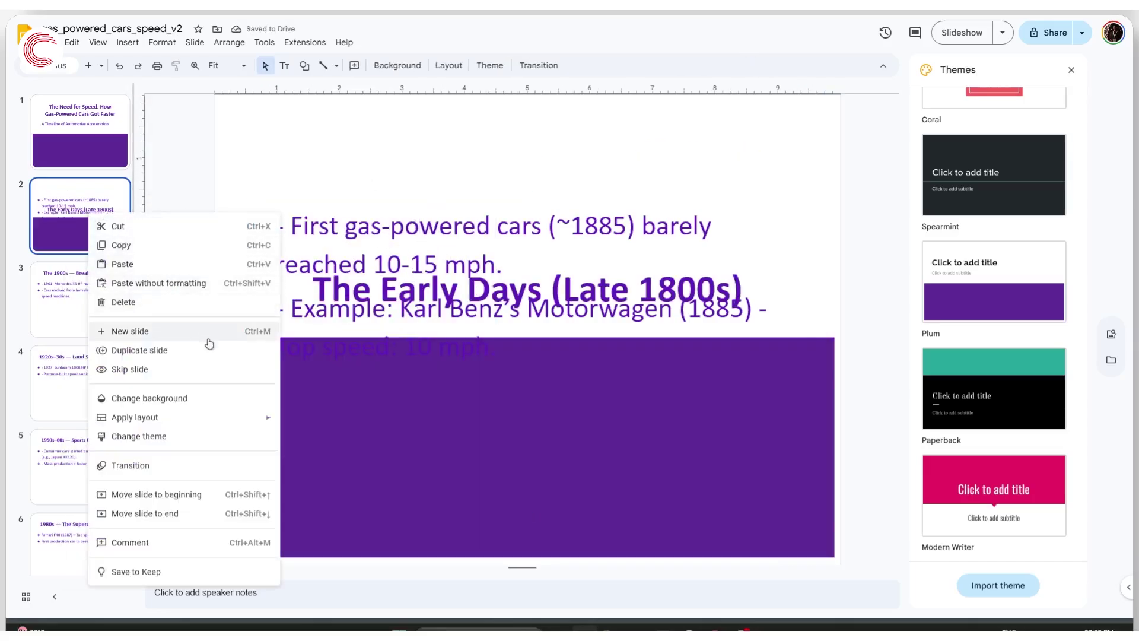
pyautogui.moveTo(224, 420)
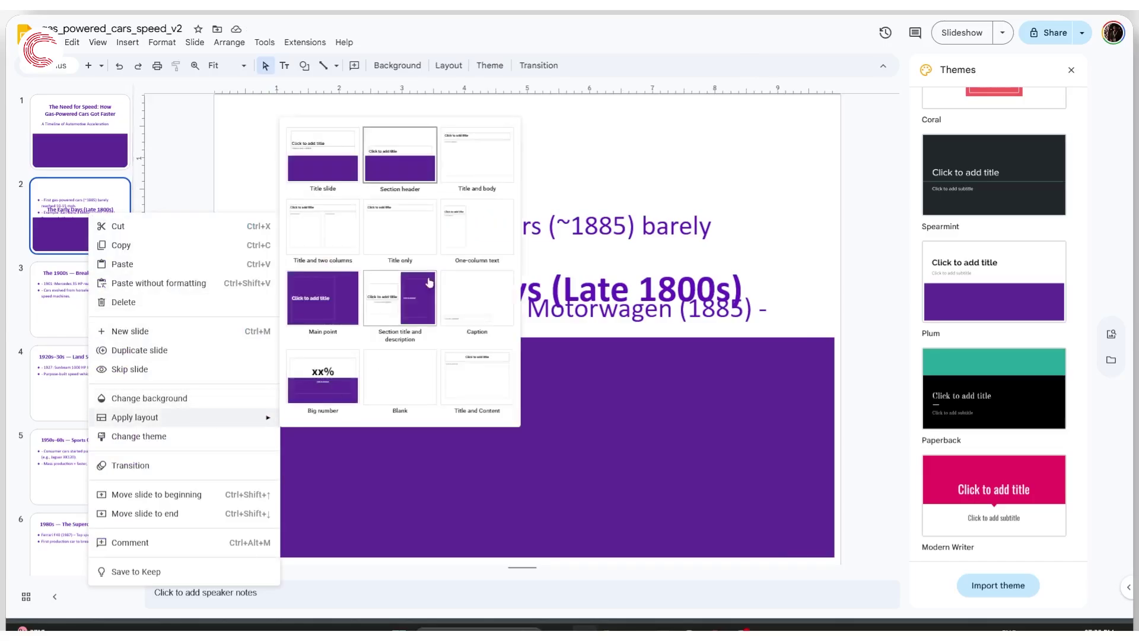
pyautogui.click(470, 168)
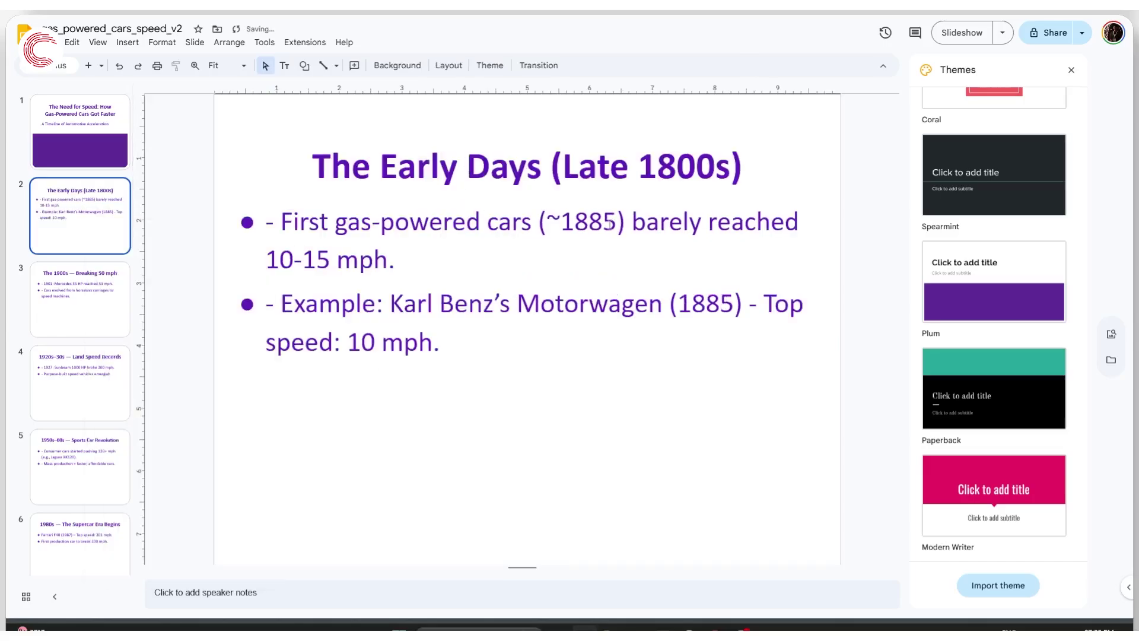
pyautogui.click(76, 305)
pyautogui.click(67, 216)
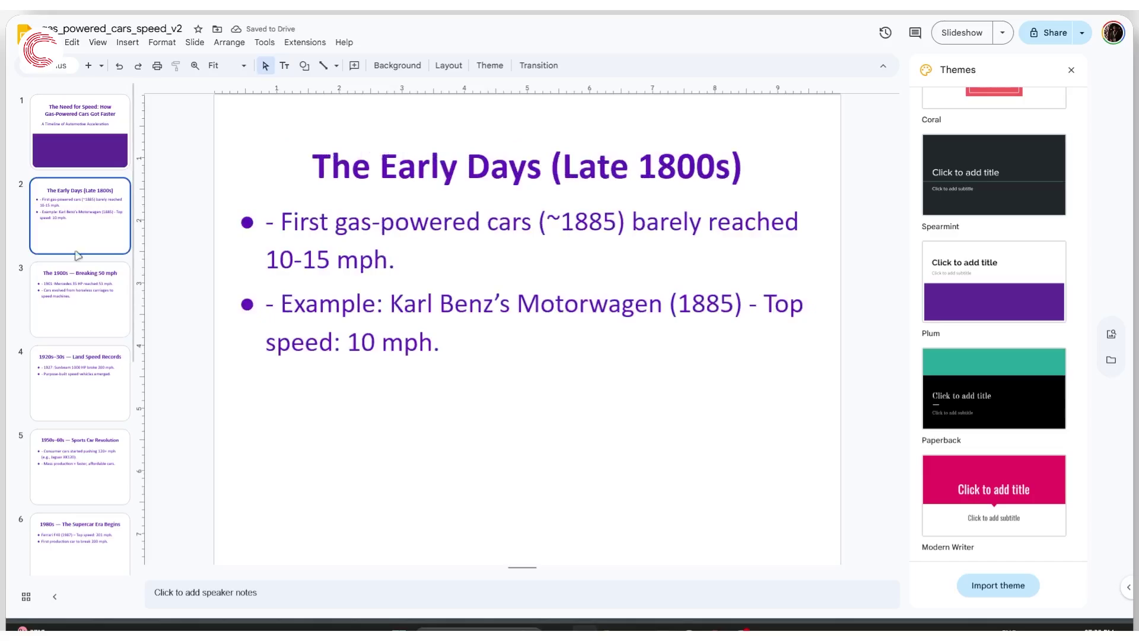
# Step: Apply the Section title and description layout to slide 3
pyautogui.rightClick(80, 298)
pyautogui.moveTo(231, 452)
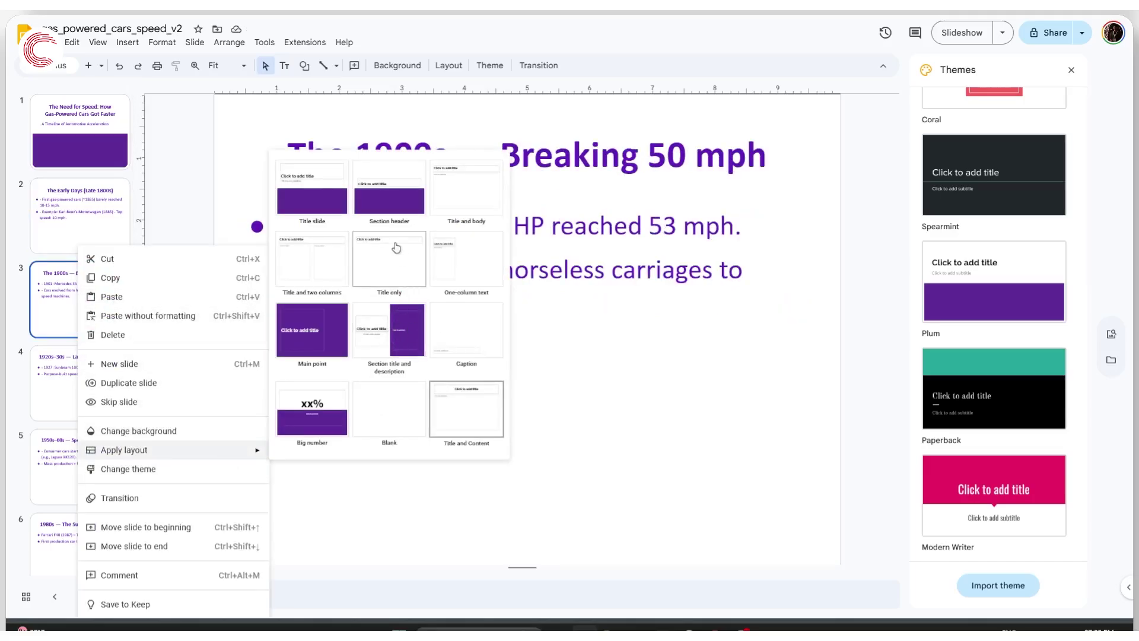
pyautogui.click(391, 334)
pyautogui.click(441, 355)
pyautogui.click(602, 386)
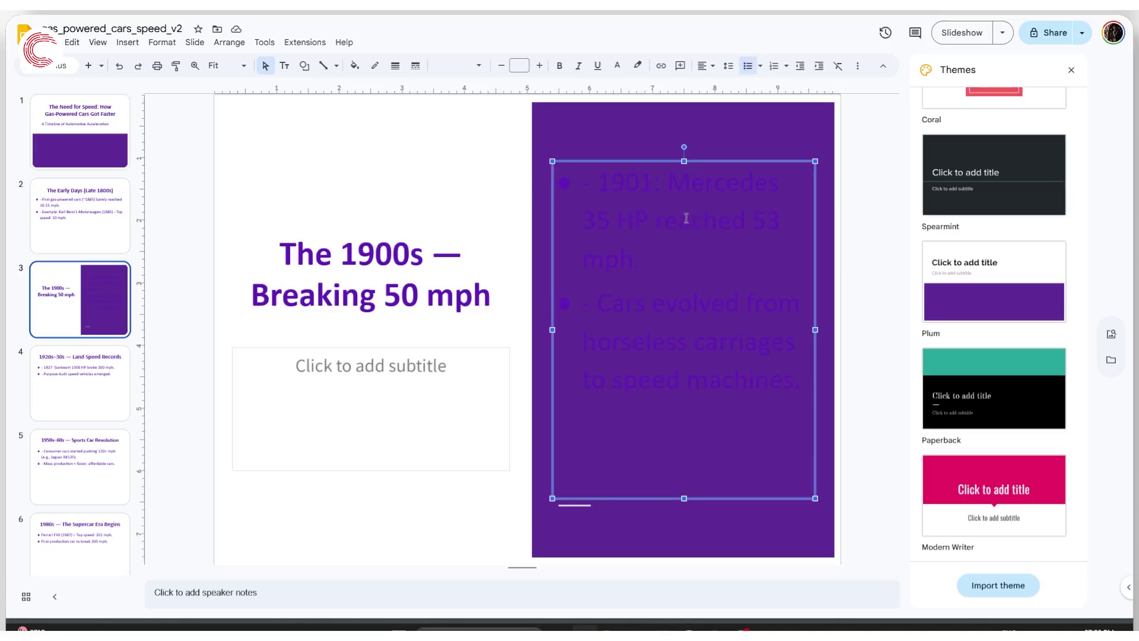
# Step: Nudge slide 3's bullet text box slightly left on the purple panel
pyautogui.click(469, 192)
pyautogui.click(662, 223)
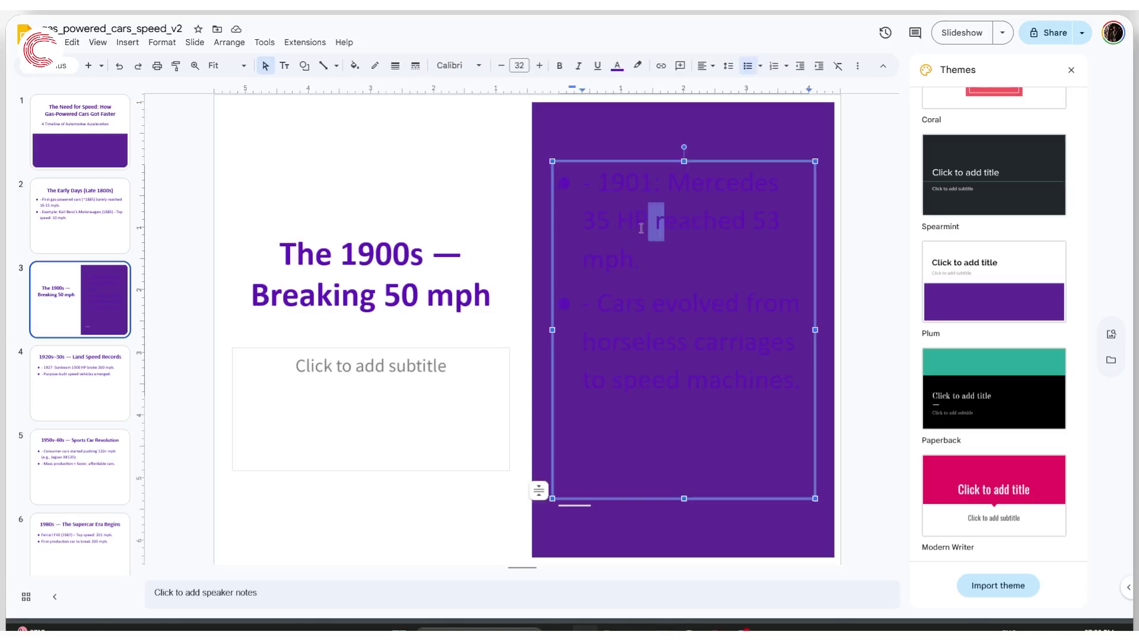
pyautogui.click(527, 188)
pyautogui.click(632, 214)
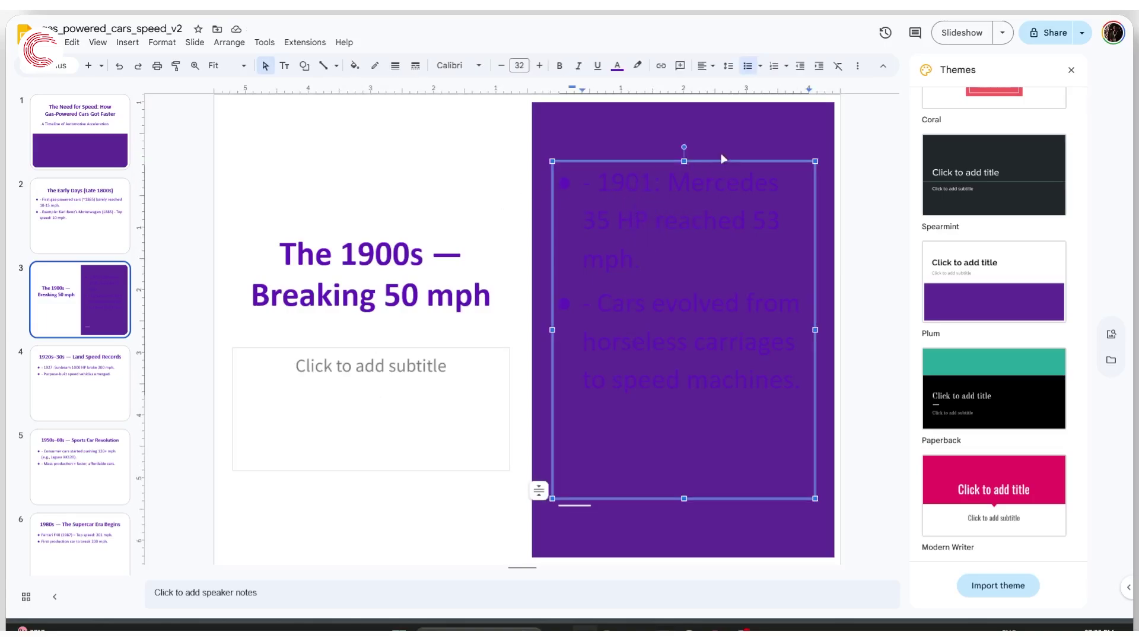
pyautogui.moveTo(723, 159)
pyautogui.mouseDown()
pyautogui.moveTo(463, 160)
pyautogui.moveTo(682, 152)
pyautogui.moveTo(708, 164)
pyautogui.mouseUp()
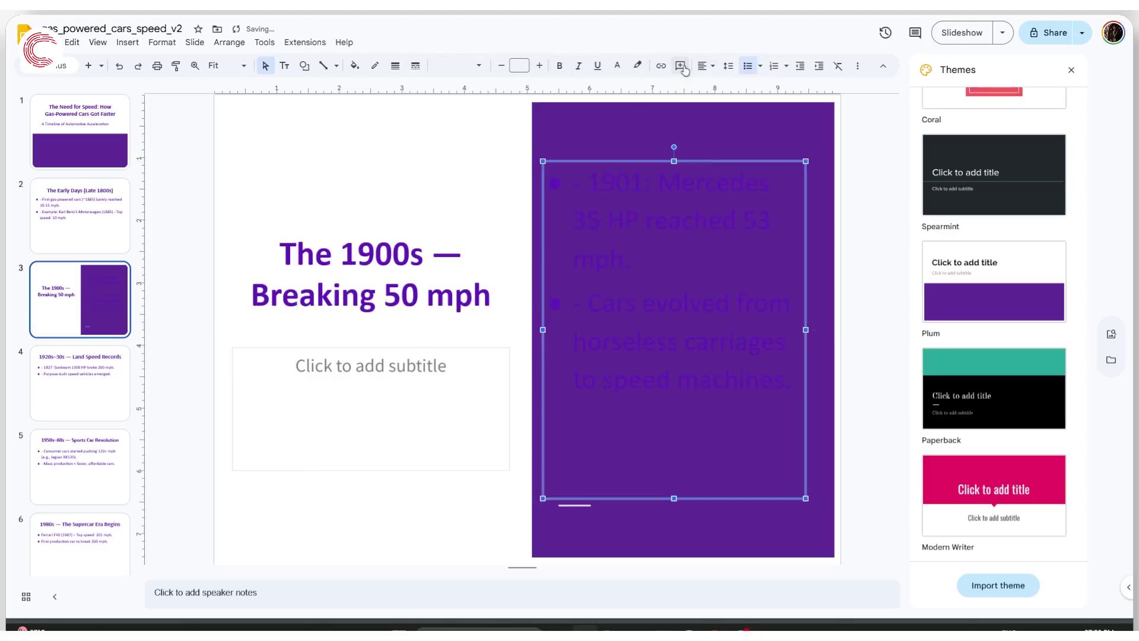
# Step: Make all of slide 3's bullet text white
pyautogui.click(647, 276)
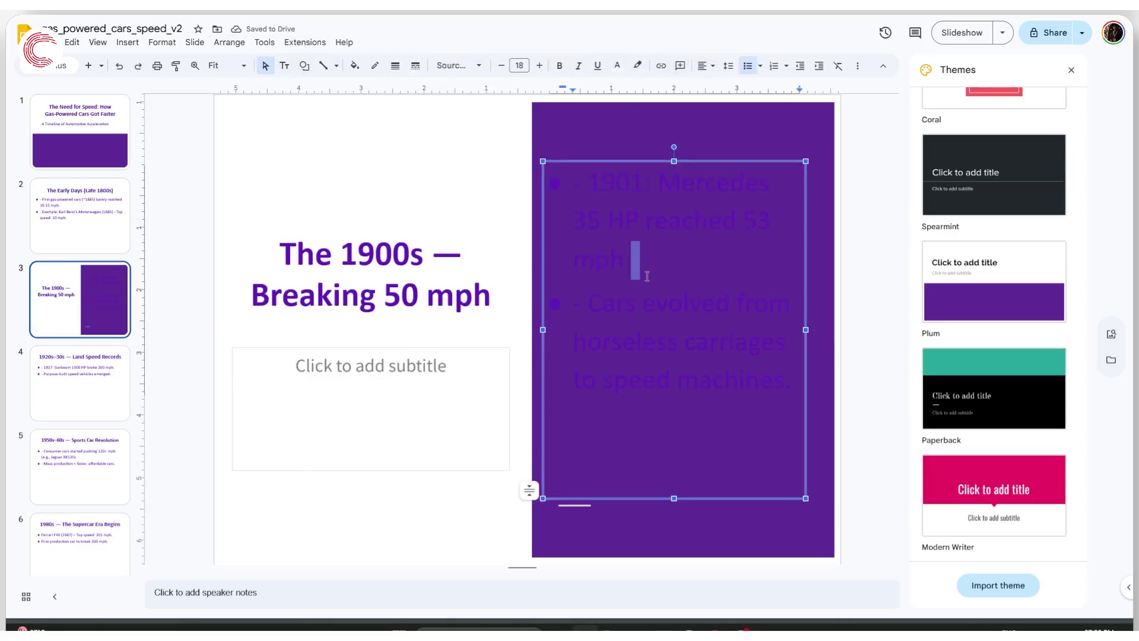
pyautogui.hotkey('ctrl', 'a')
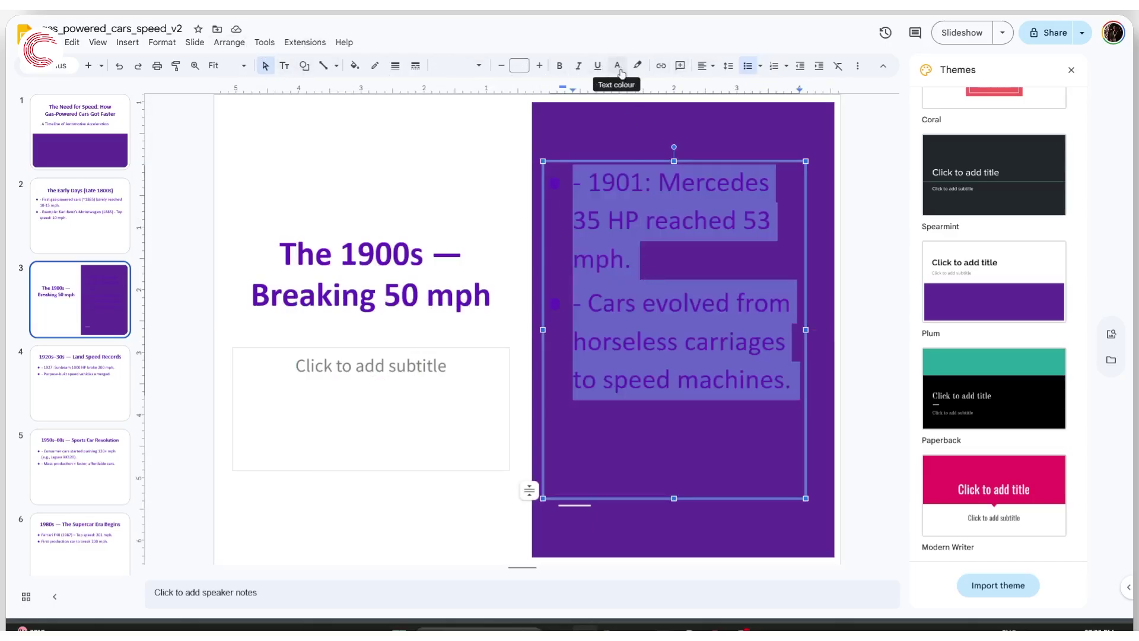
pyautogui.click(619, 68)
pyautogui.click(634, 104)
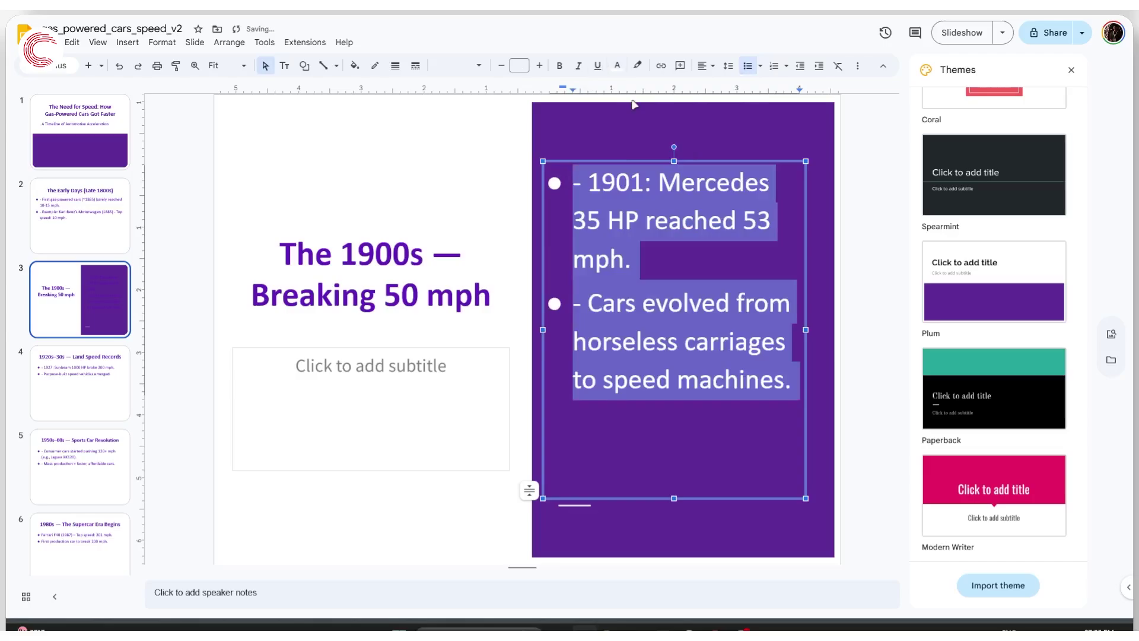
pyautogui.click(625, 257)
pyautogui.click(432, 168)
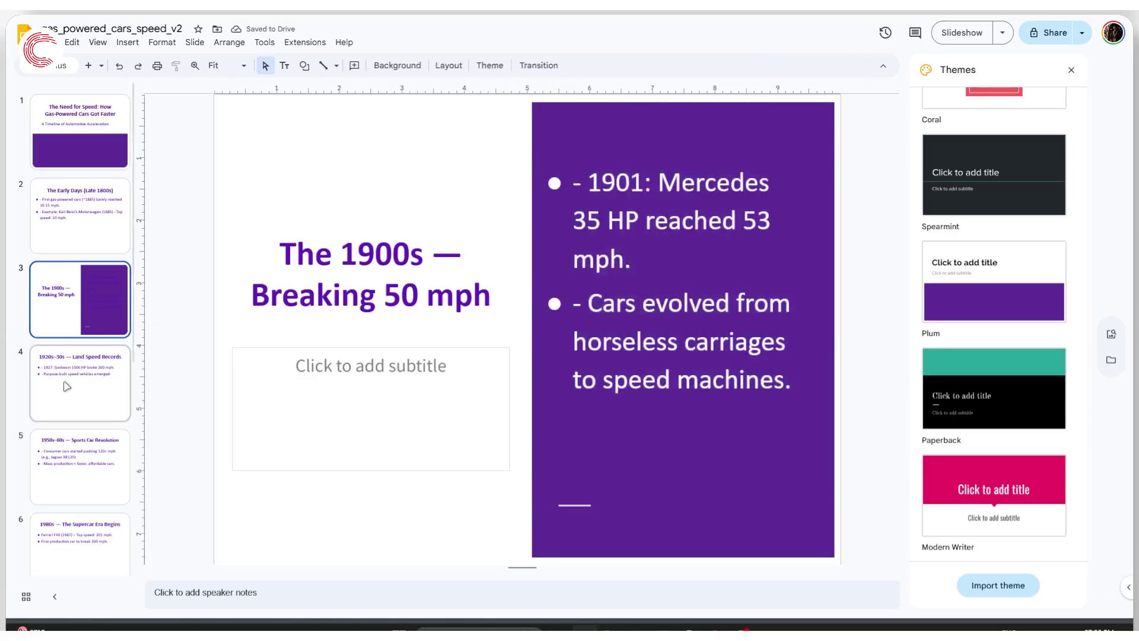
# Step: Apply the Paperback theme to every slide, replacing Plum
pyautogui.click(80, 411)
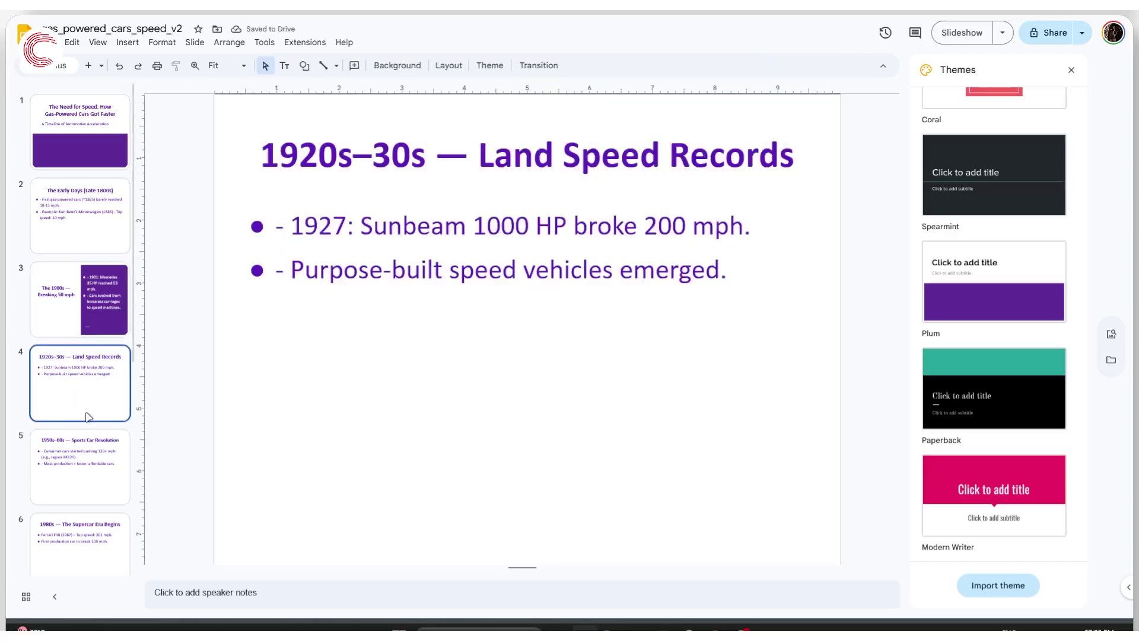
pyautogui.click(83, 228)
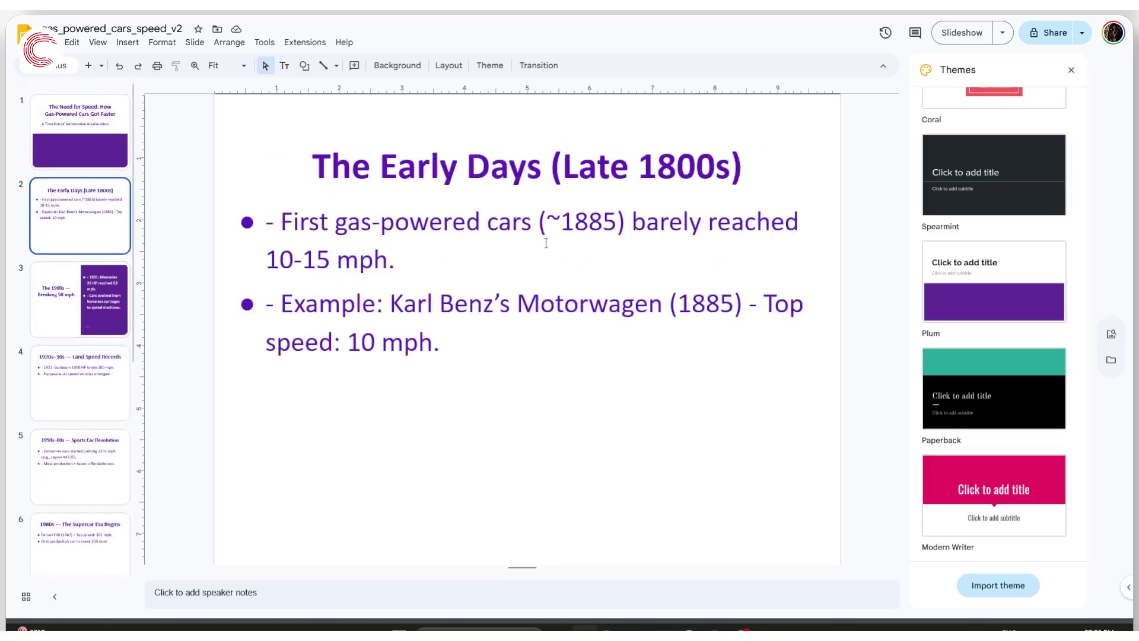
pyautogui.scroll(-5, 994, 296)
pyautogui.scroll(3, 994, 297)
pyautogui.click(983, 293)
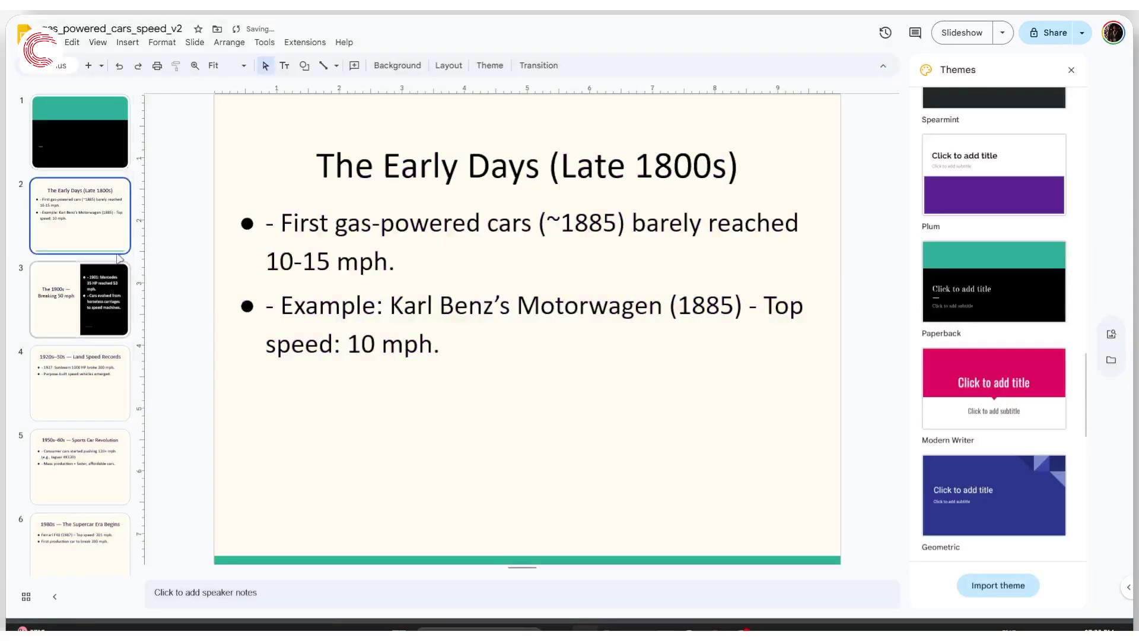
# Step: Review the first slides, then give slide 1 the Title slide layout
pyautogui.click(80, 297)
pyautogui.click(75, 223)
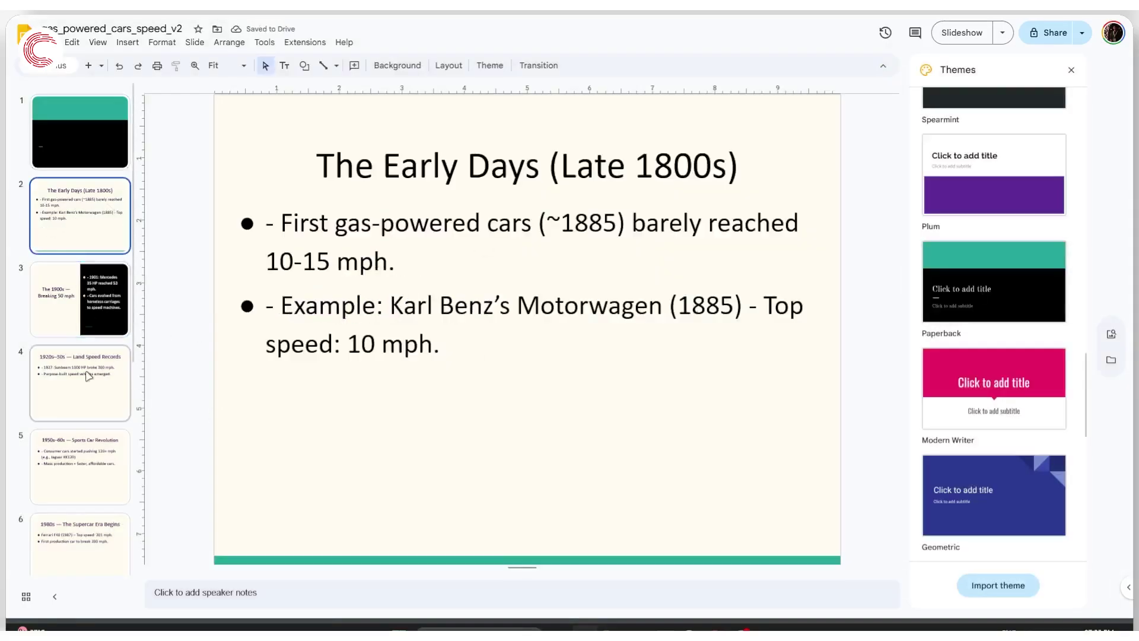
pyautogui.click(89, 383)
pyautogui.click(89, 465)
pyautogui.click(92, 148)
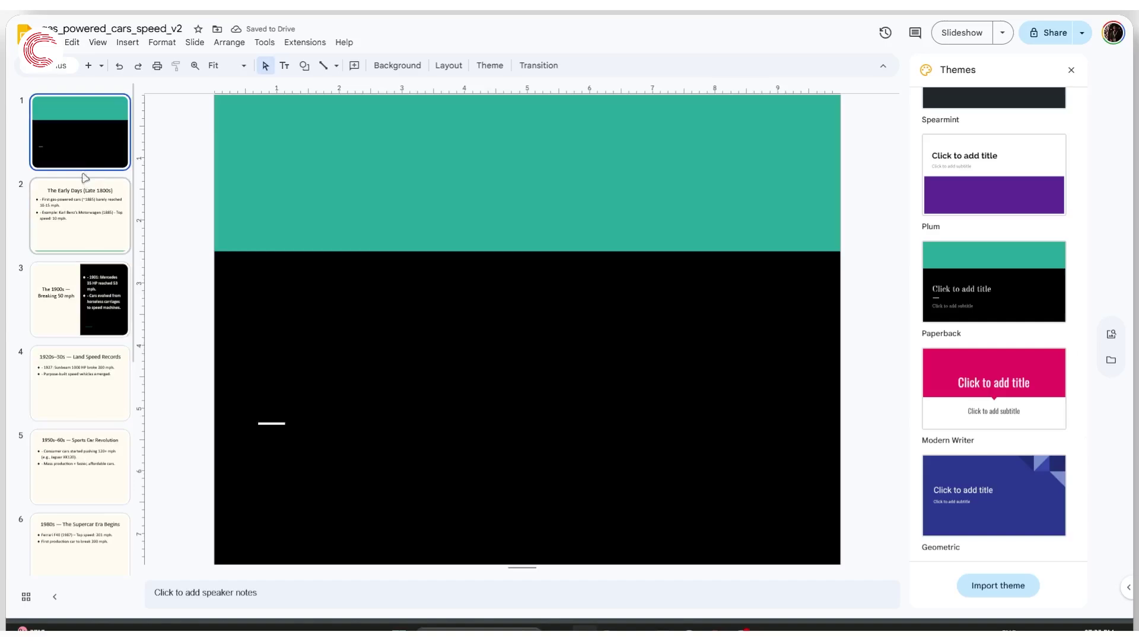
pyautogui.rightClick(78, 137)
pyautogui.moveTo(219, 343)
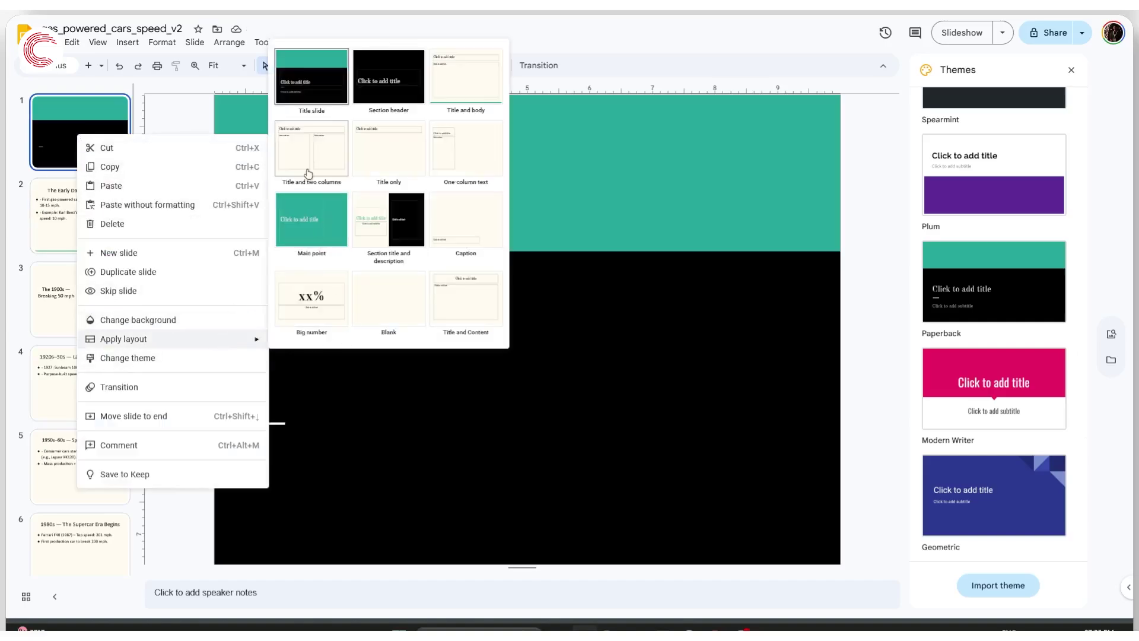
pyautogui.click(311, 95)
# Step: Paste 'The Need for Speed: How Gas-Powered Cars Got Faster' as the title in white
pyautogui.write('The Need for Speed: How Gas-Powered Cars Got Faster')
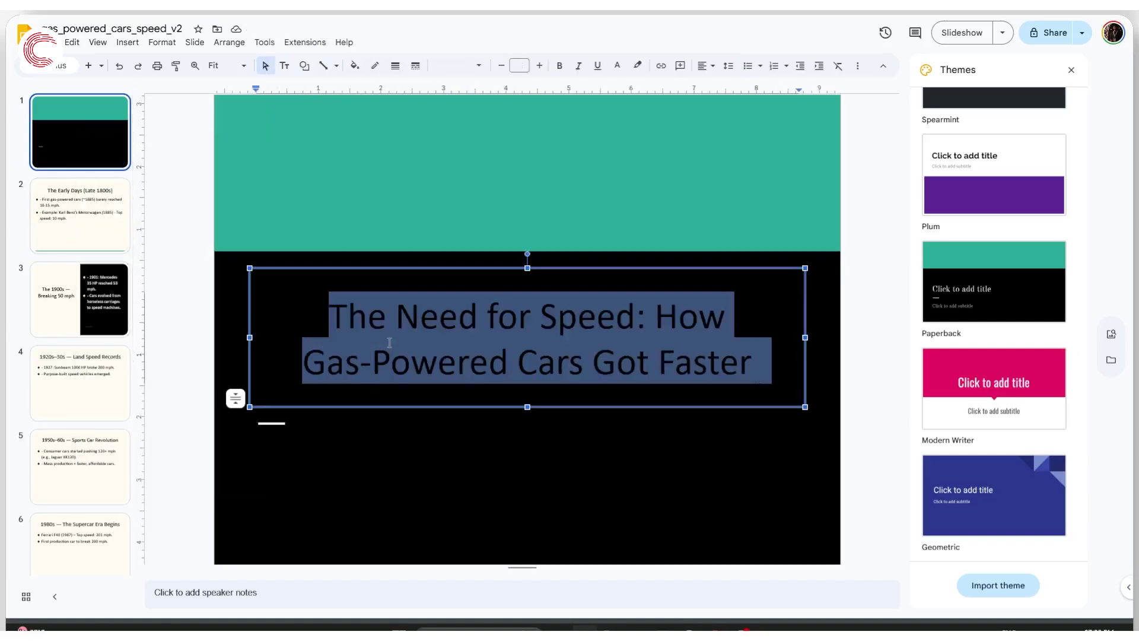
pyautogui.click(617, 65)
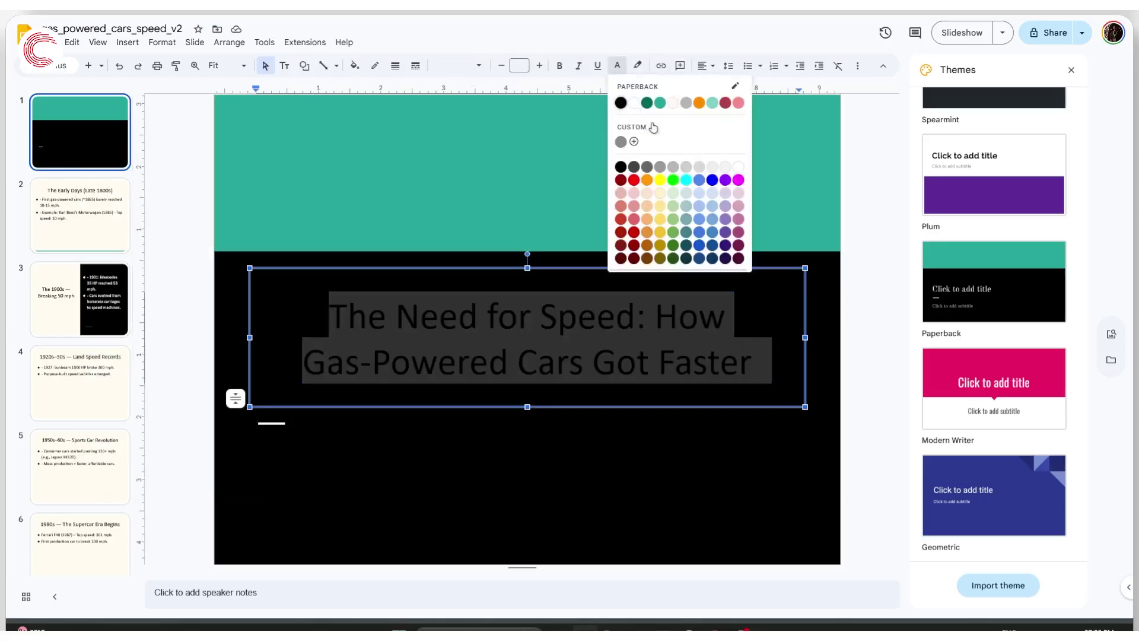
pyautogui.click(635, 104)
pyautogui.click(454, 479)
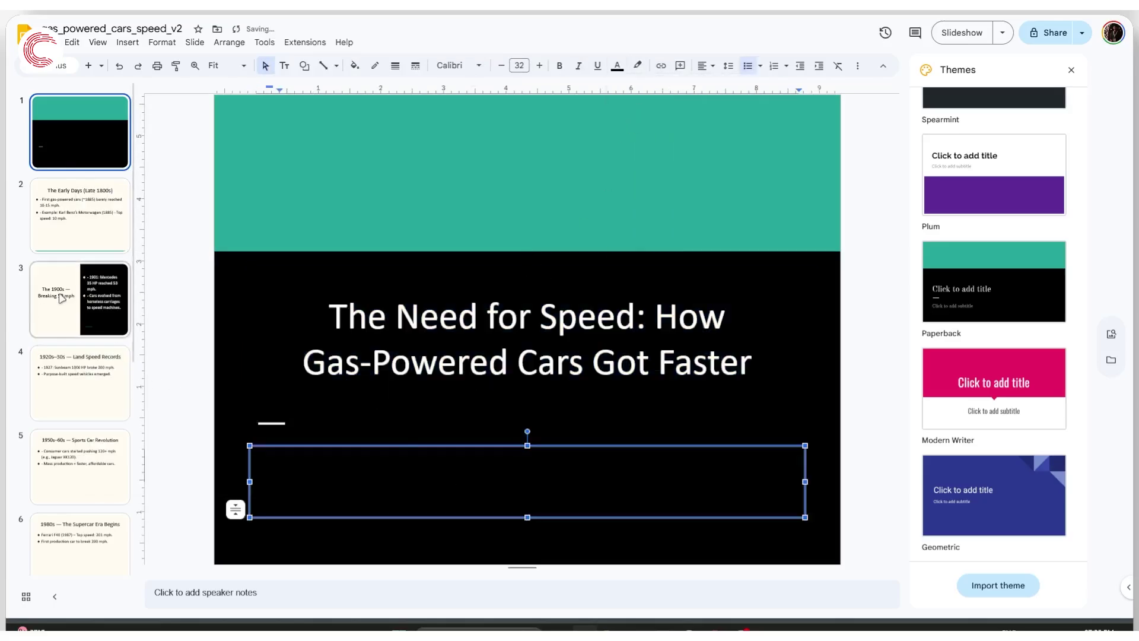
pyautogui.click(74, 364)
# Step: Resize the bullet text box on slide 8, Even Faster Production Cars
pyautogui.click(85, 461)
pyautogui.scroll(-4, 85, 461)
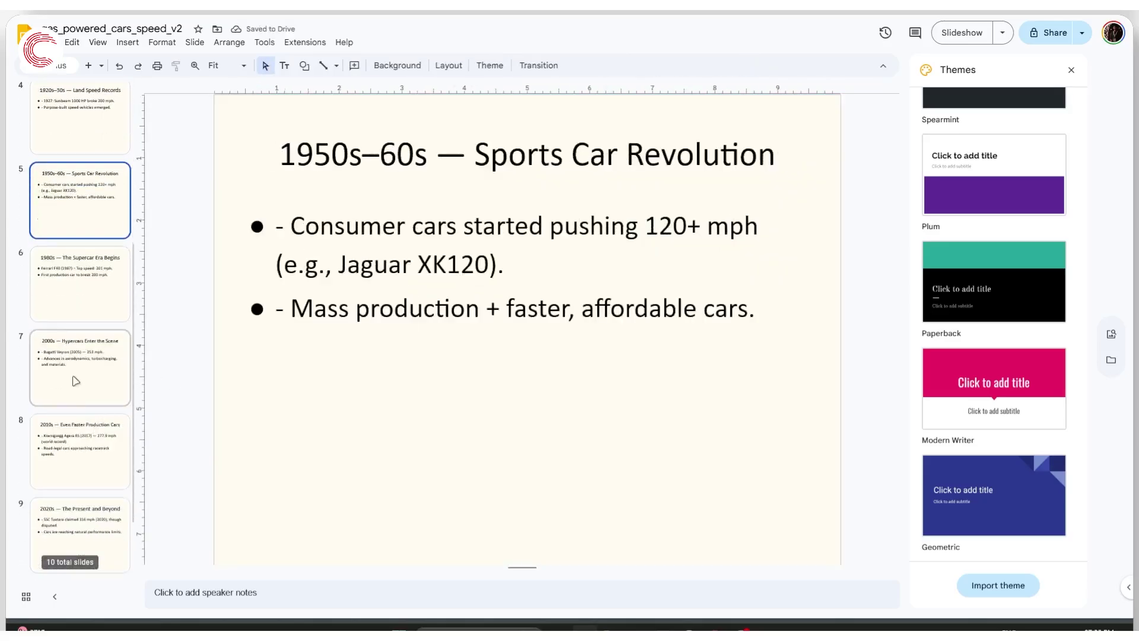
pyautogui.click(89, 368)
pyautogui.click(103, 442)
pyautogui.scroll(-1, 107, 438)
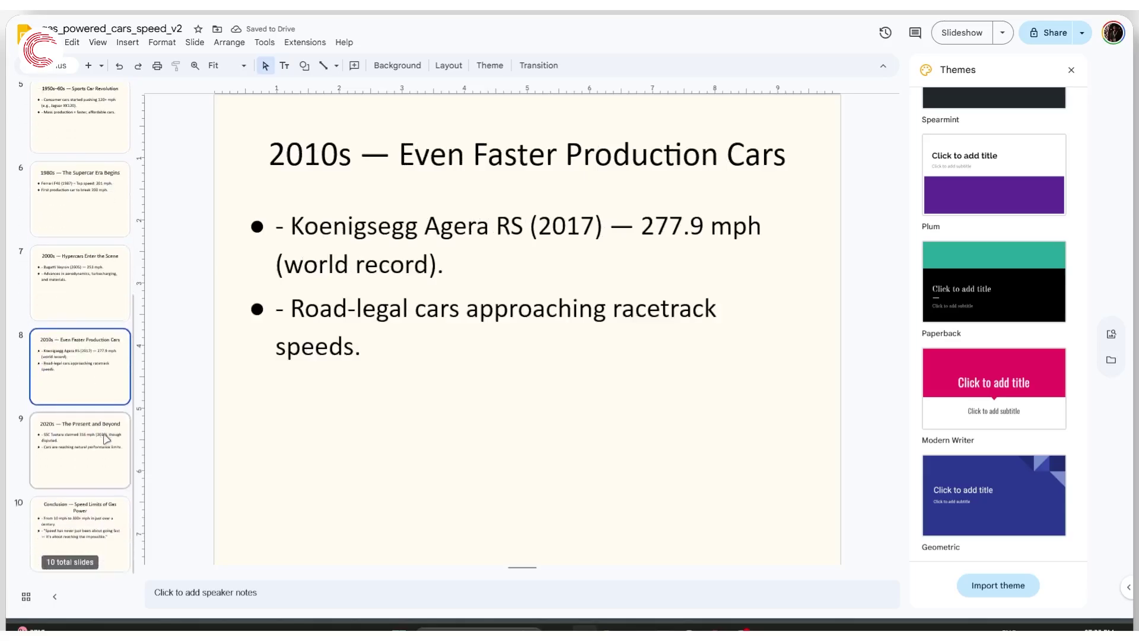
pyautogui.click(458, 268)
pyautogui.moveTo(807, 359); pyautogui.dragTo(513, 355)
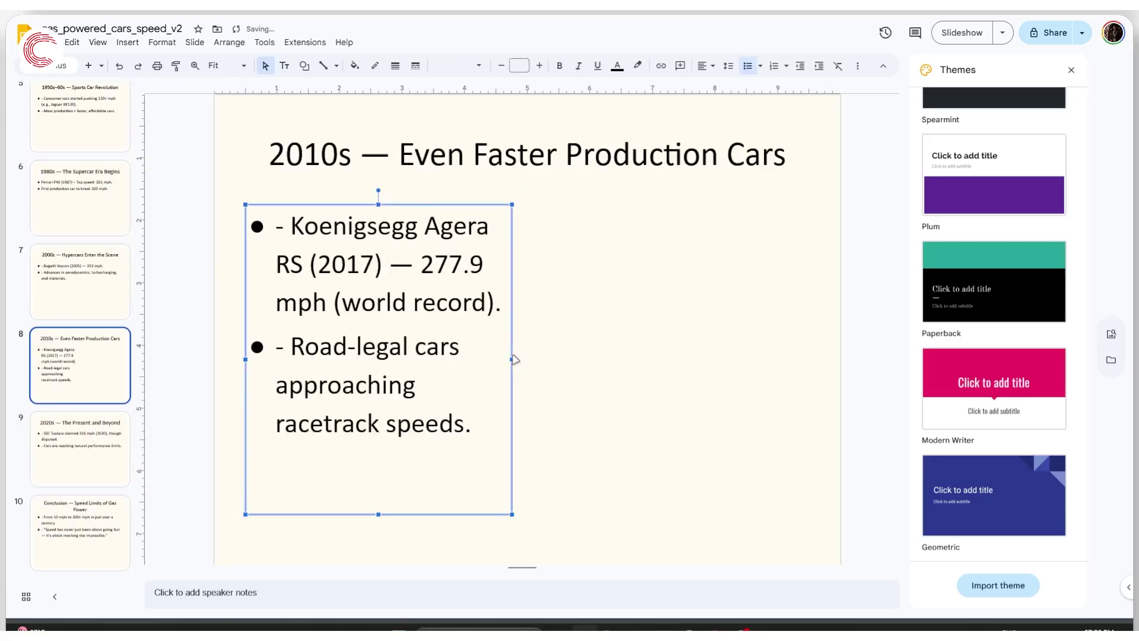
pyautogui.moveTo(510, 358); pyautogui.dragTo(533, 356)
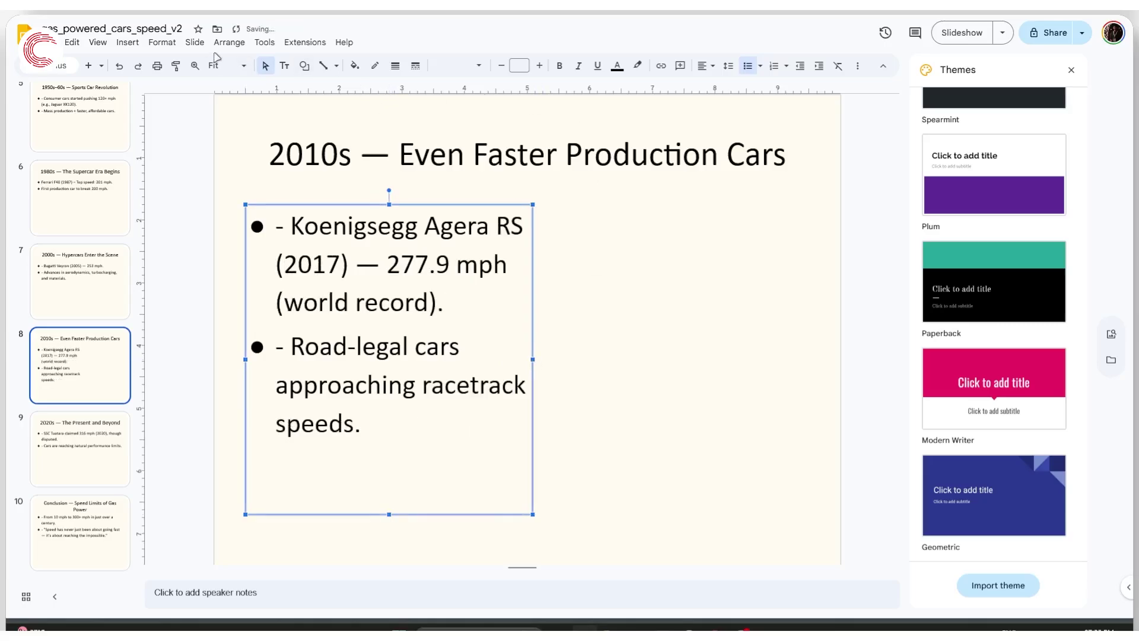
# Step: Insert a blue car stock image from a 'car' web search and move it lower
pyautogui.click(128, 43)
pyautogui.moveTo(131, 63)
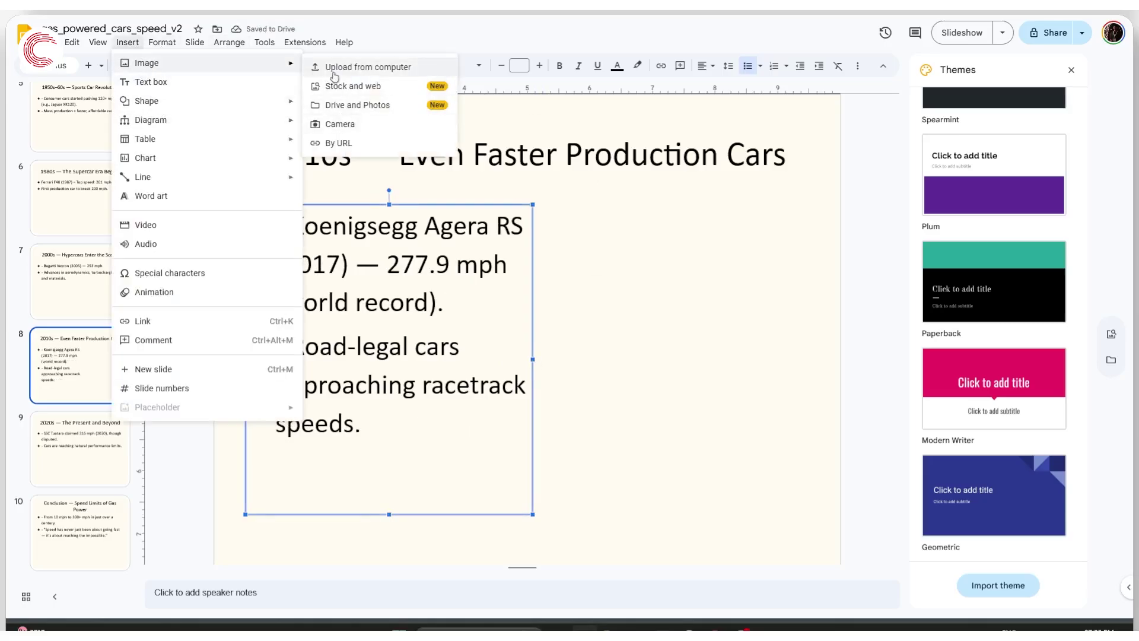
pyautogui.click(359, 86)
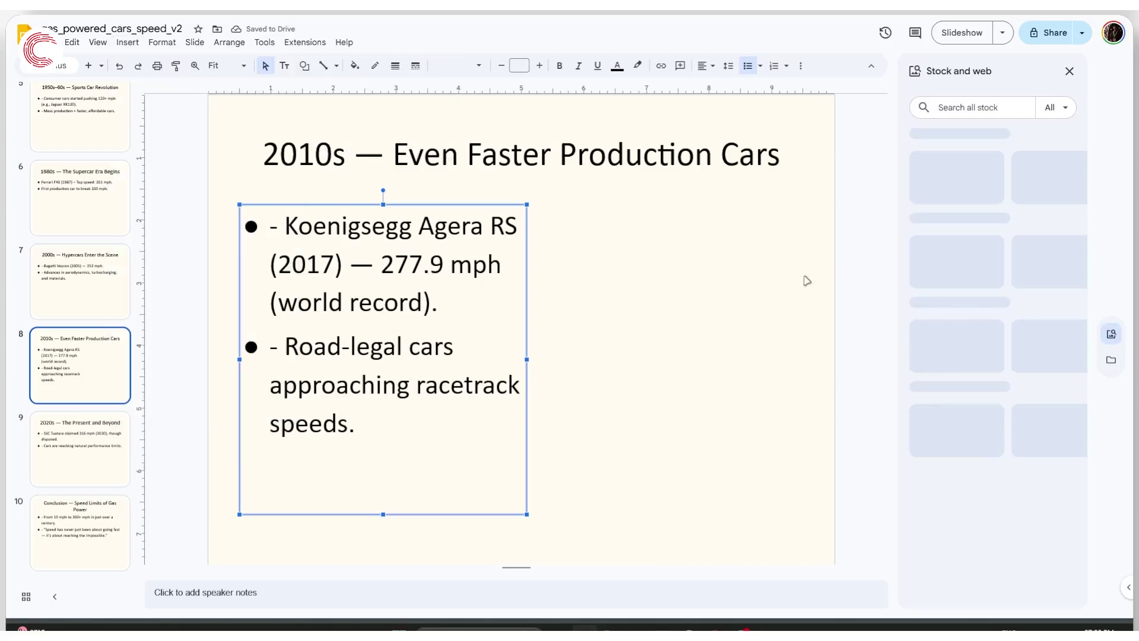
pyautogui.click(960, 109)
pyautogui.write('car')
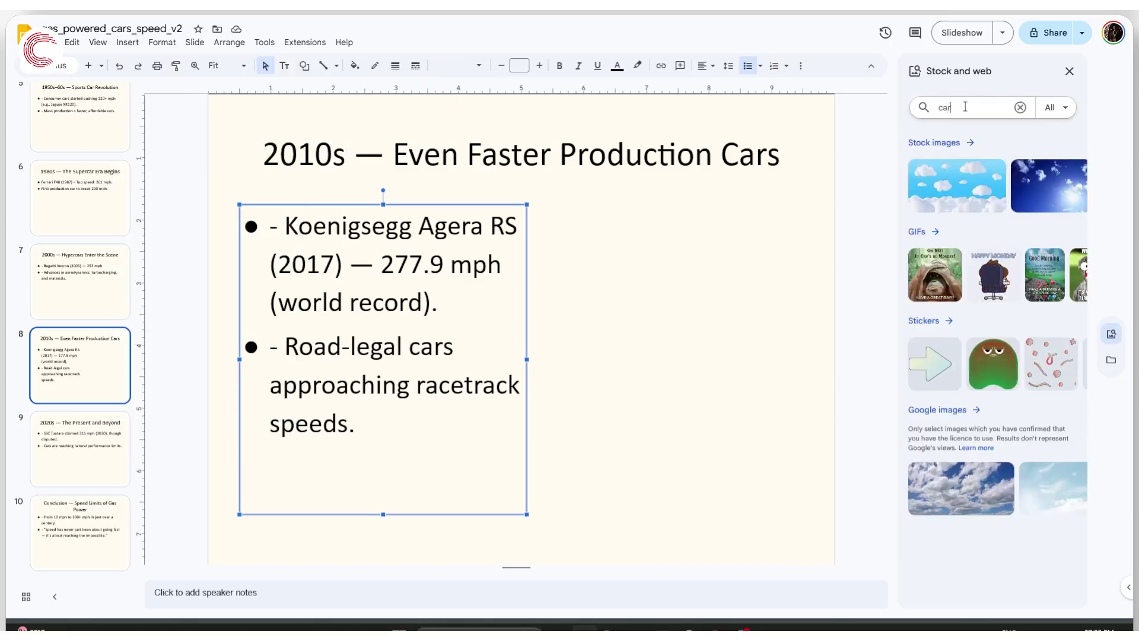
pyautogui.press('Return')
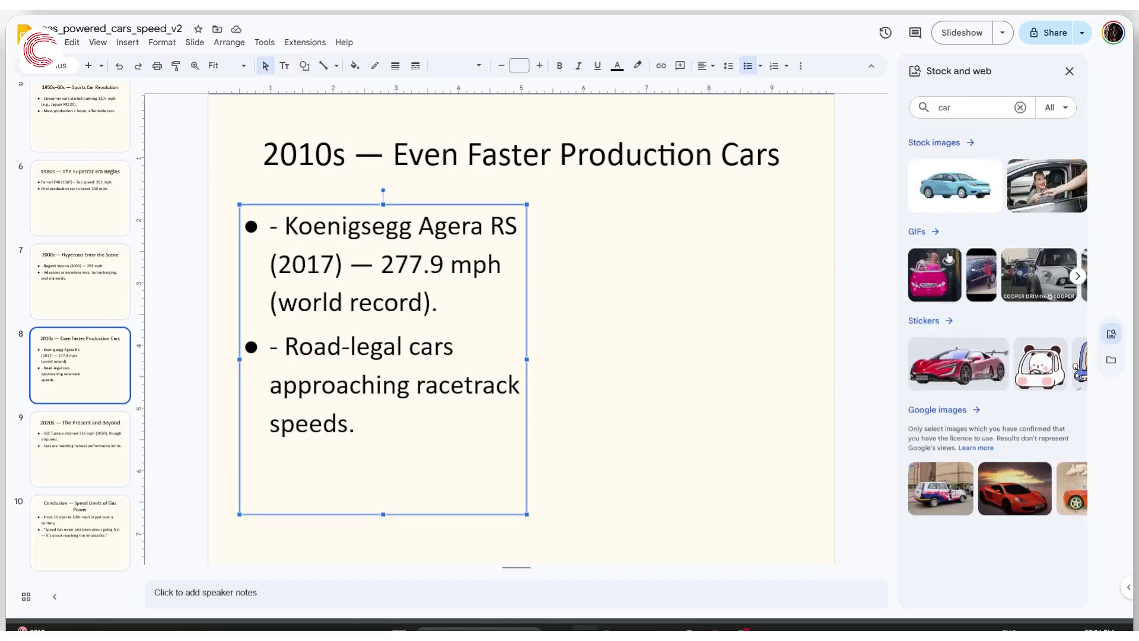
pyautogui.click(963, 195)
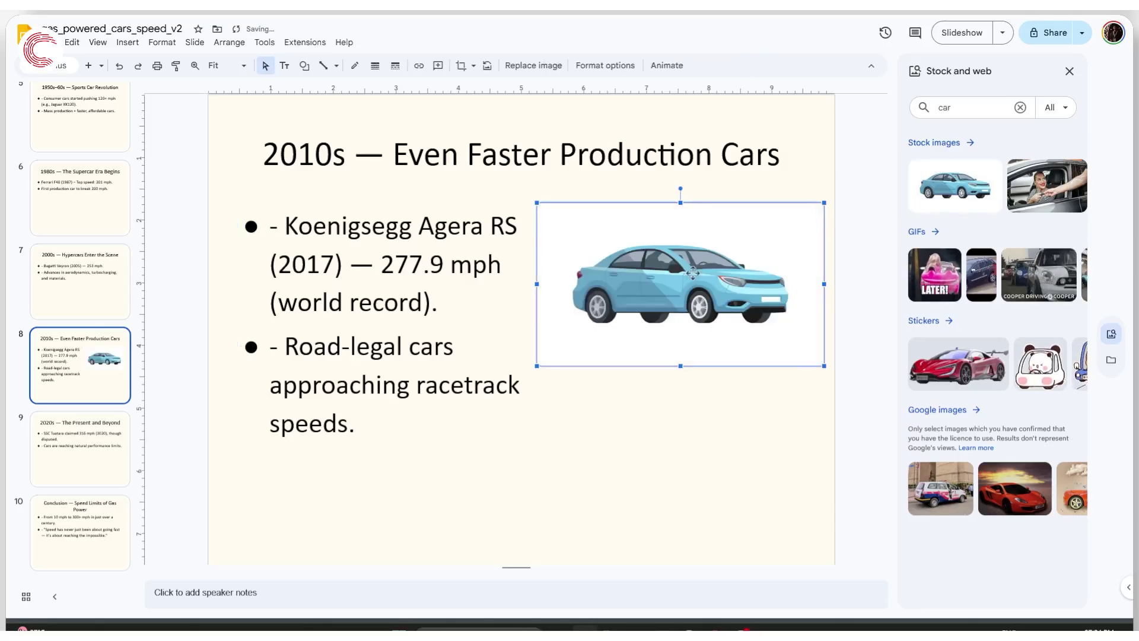
pyautogui.moveTo(691, 255); pyautogui.dragTo(704, 323)
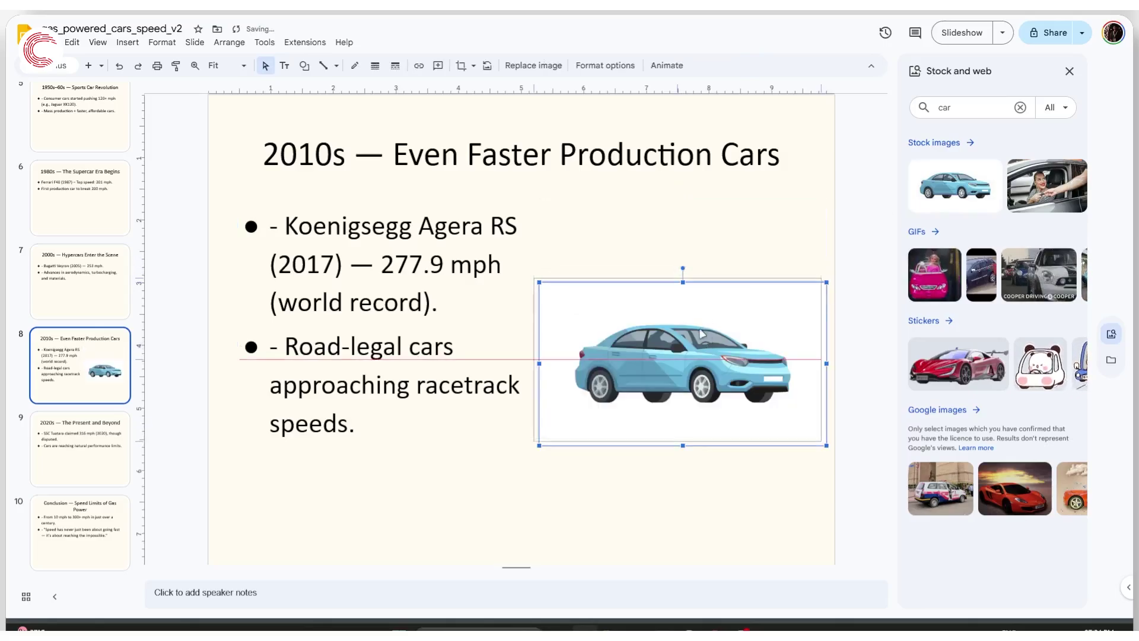
pyautogui.click(724, 191)
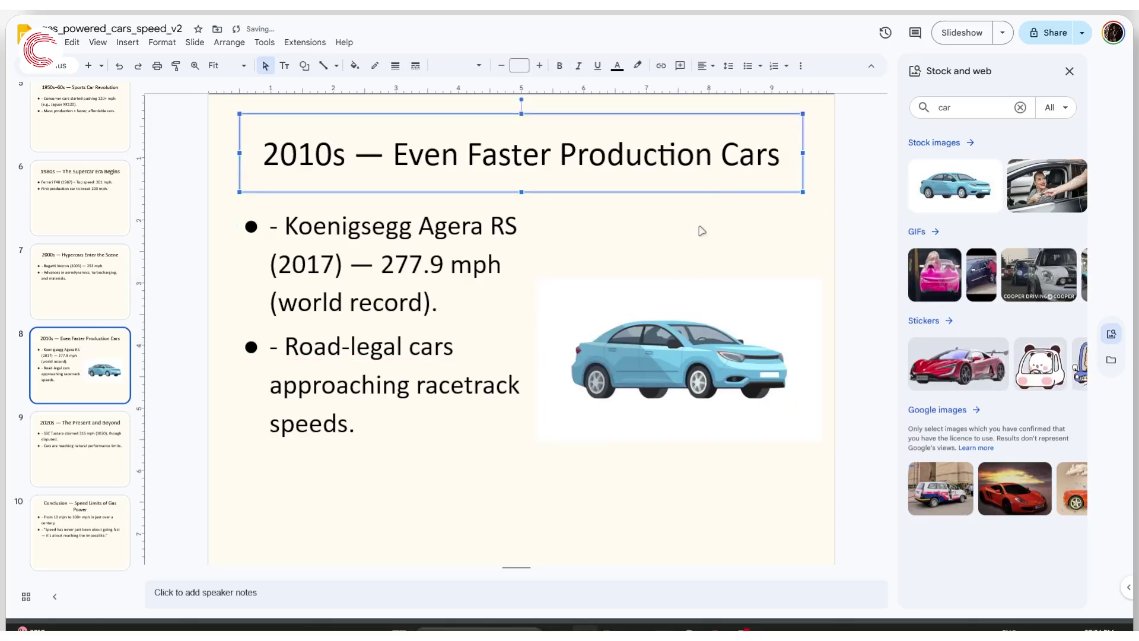
pyautogui.scroll(10, 80, 284)
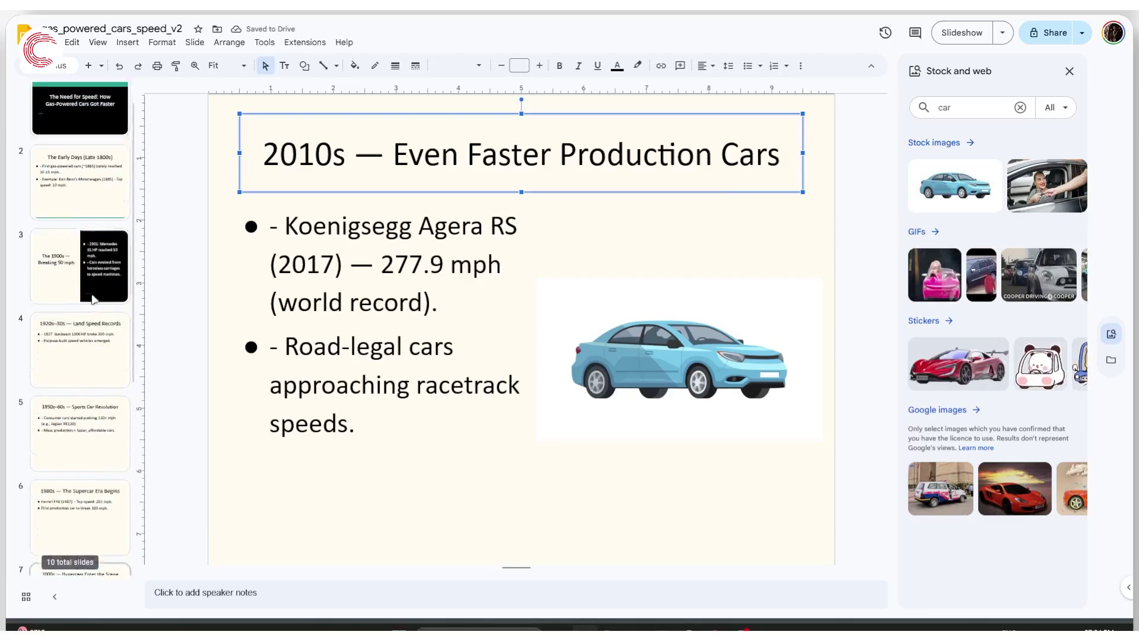
# Step: Return to slide 1 and open Extensions > MagicSlides App - GPT for Slides
pyautogui.click(80, 132)
pyautogui.click(88, 218)
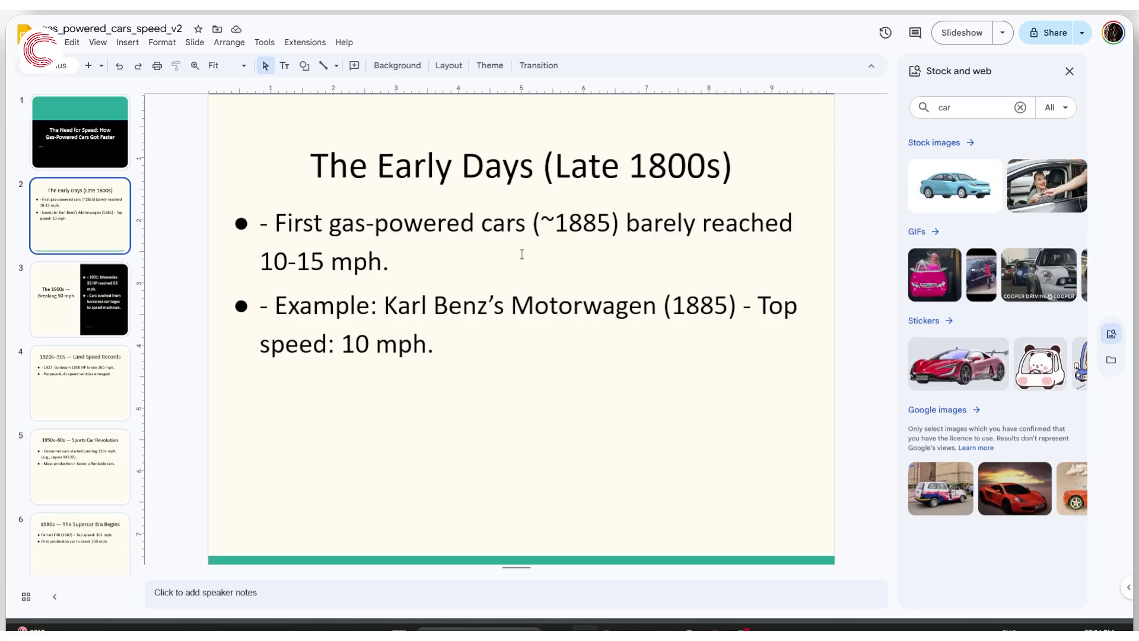
pyautogui.press('Up')
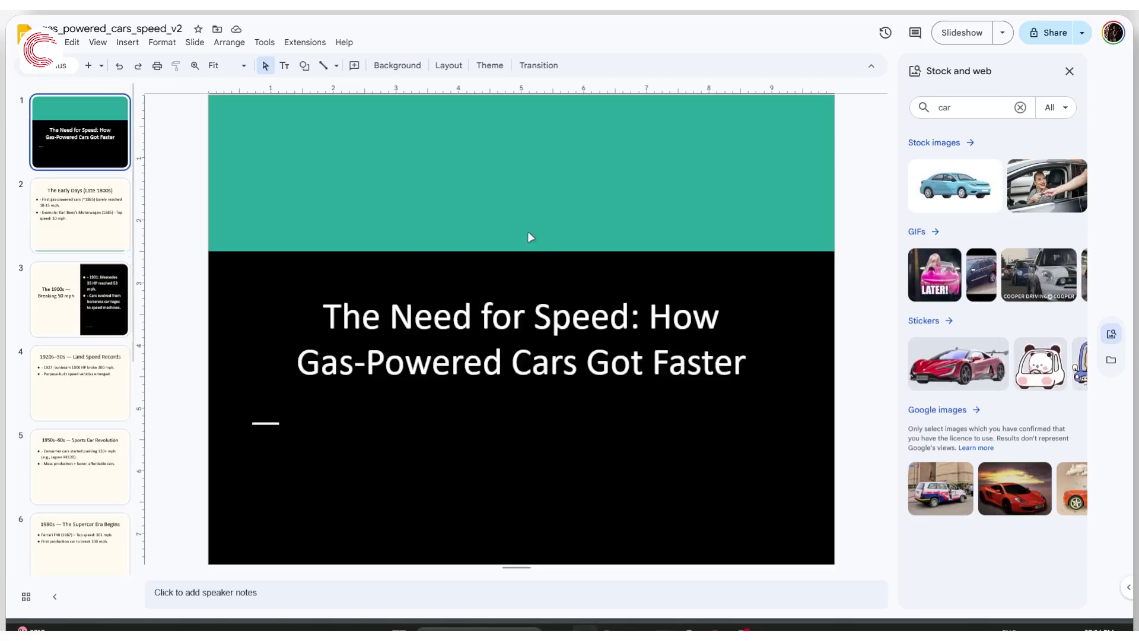
pyautogui.click(489, 65)
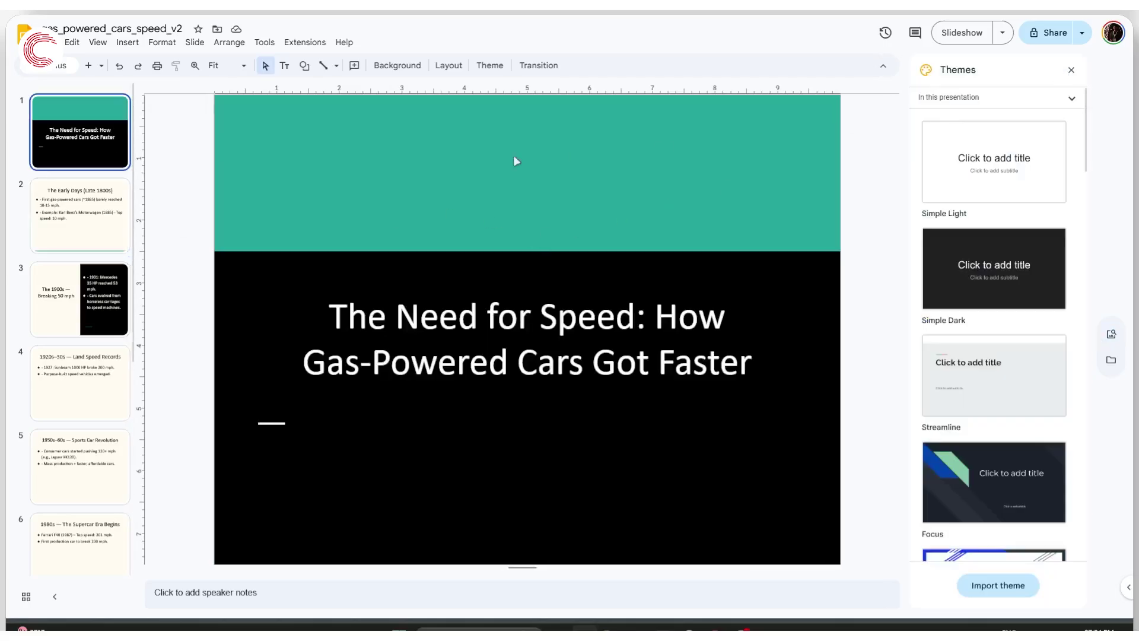
pyautogui.click(305, 42)
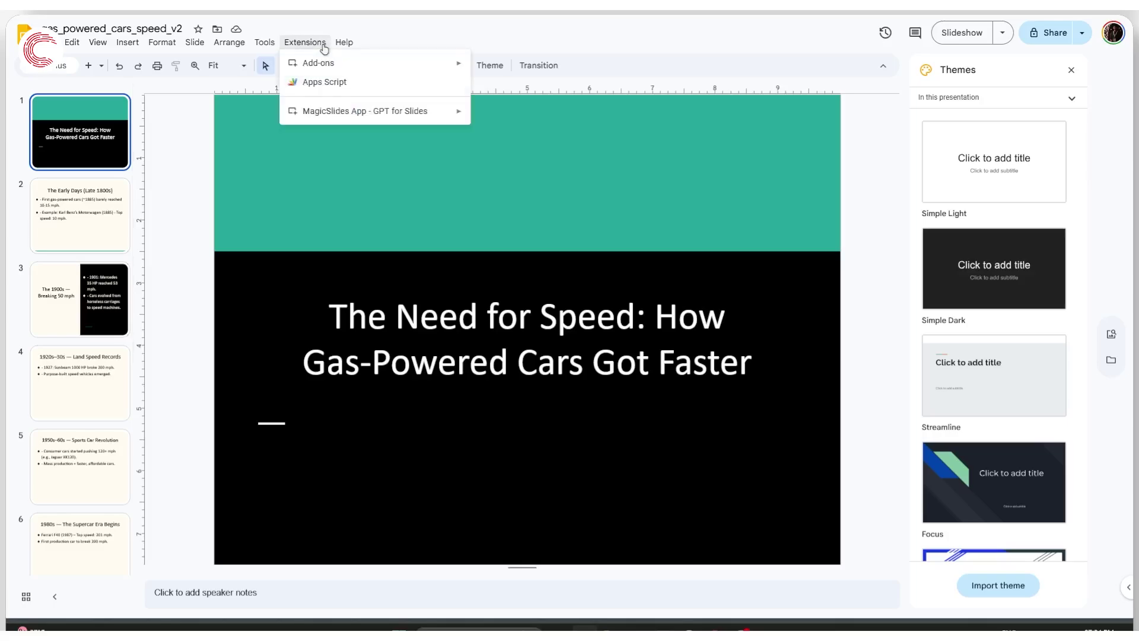
pyautogui.moveTo(326, 117)
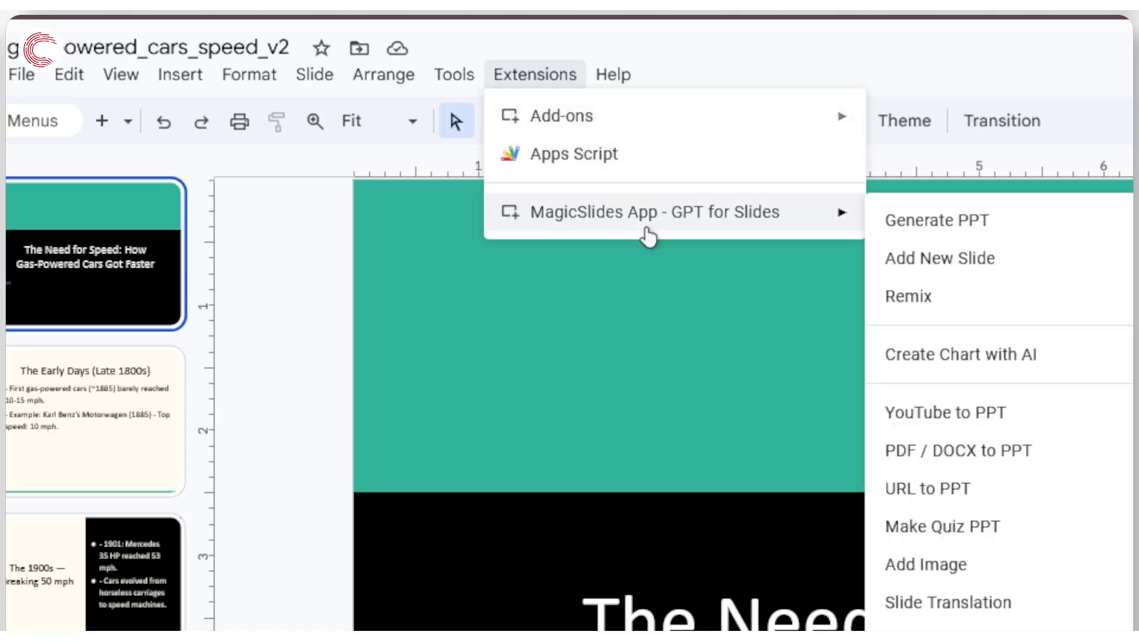
# Step: Launch MagicSlides Generate PPT and enter 'Generate a presentation for how fast cars have become'
pyautogui.click(908, 224)
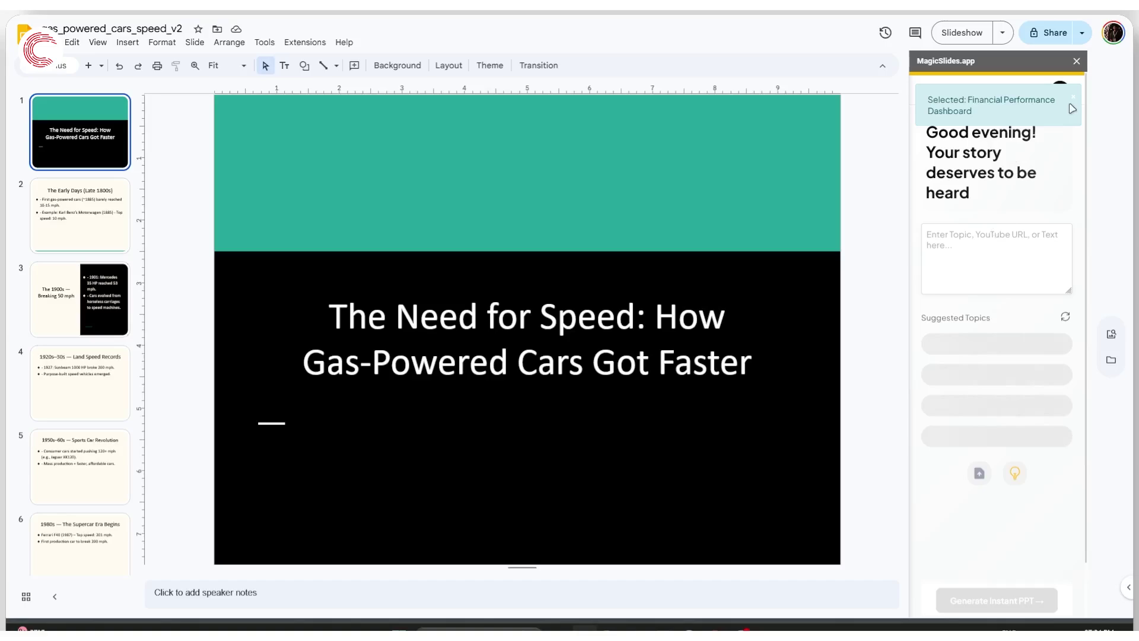
pyautogui.click(1071, 99)
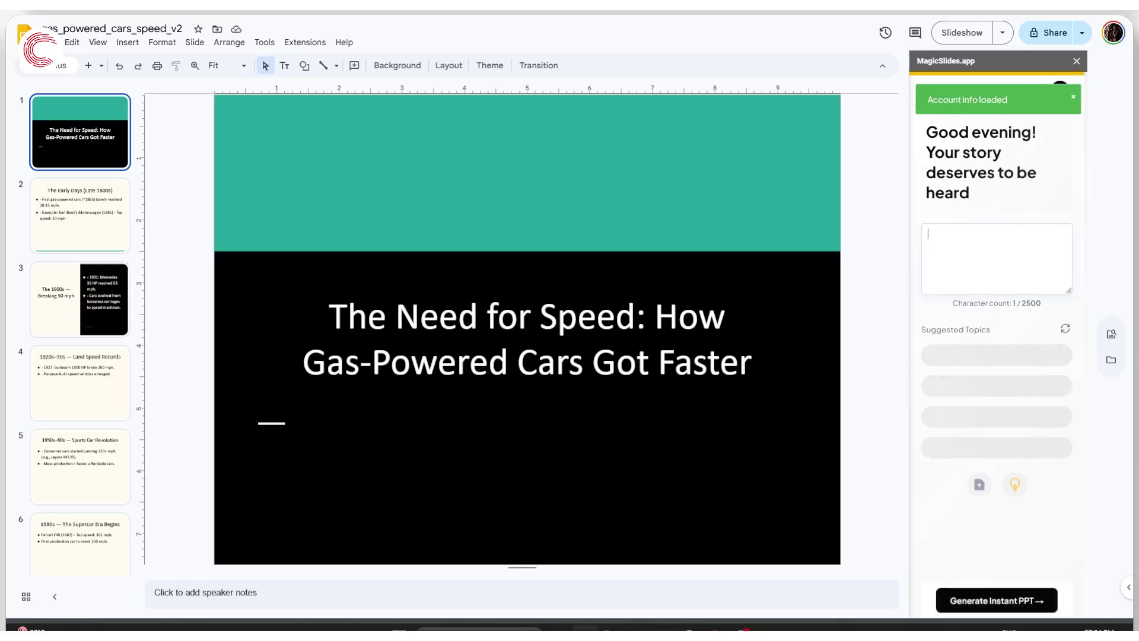
pyautogui.write('enerate a')
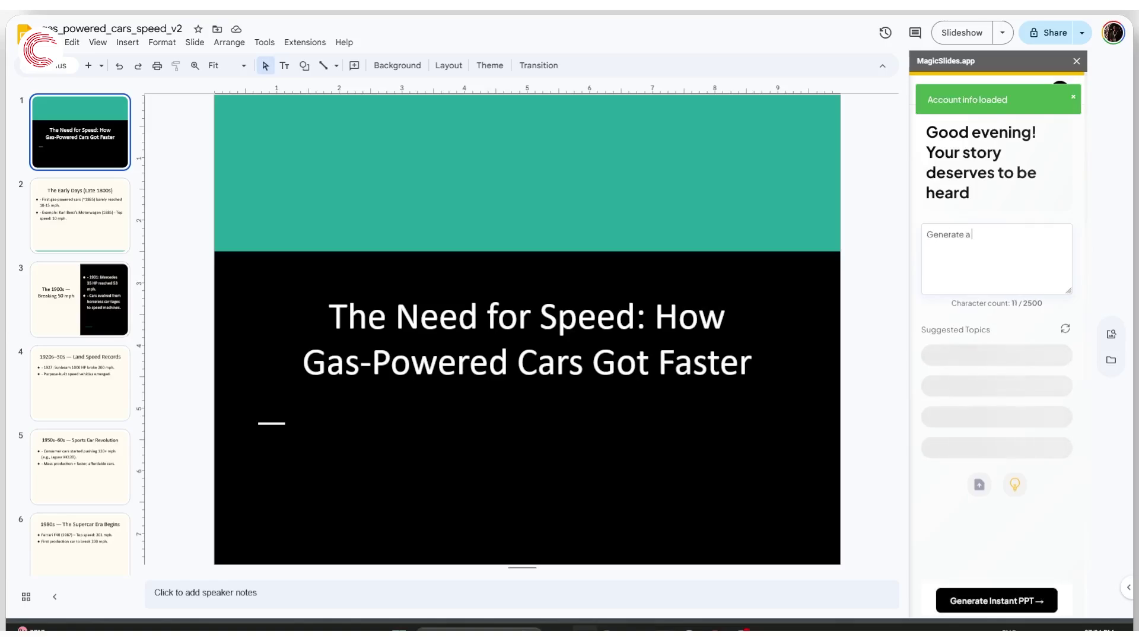
pyautogui.press('BackSpace')
pyautogui.press('BackSpace')
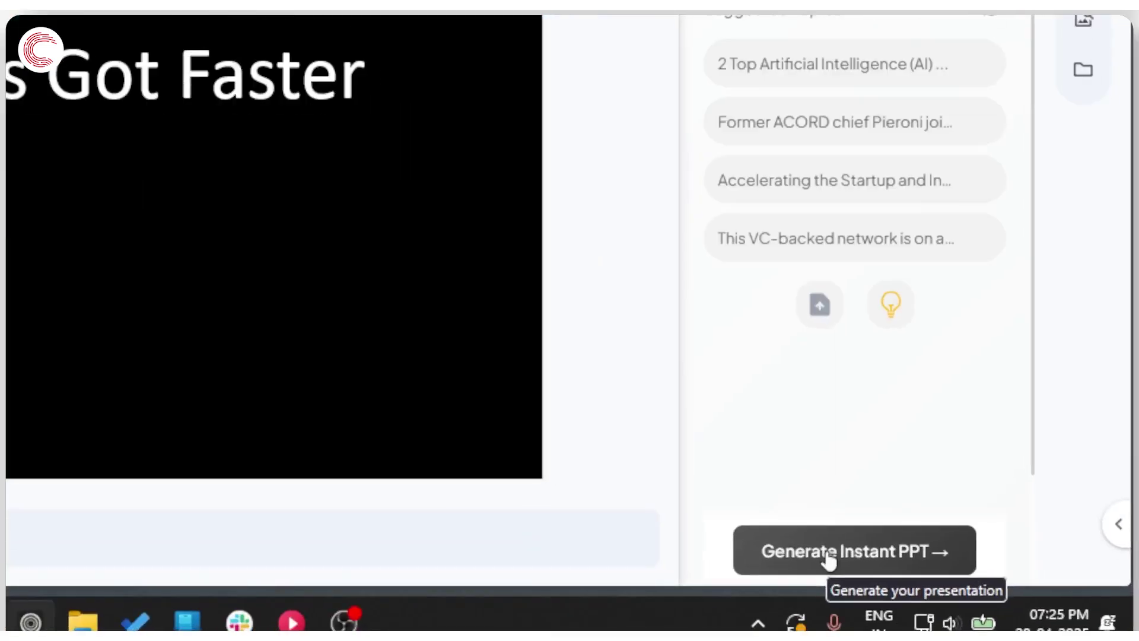
# Step: Pick the second MagicSlides template and set the length to Short (3–8 slides)
pyautogui.click(984, 601)
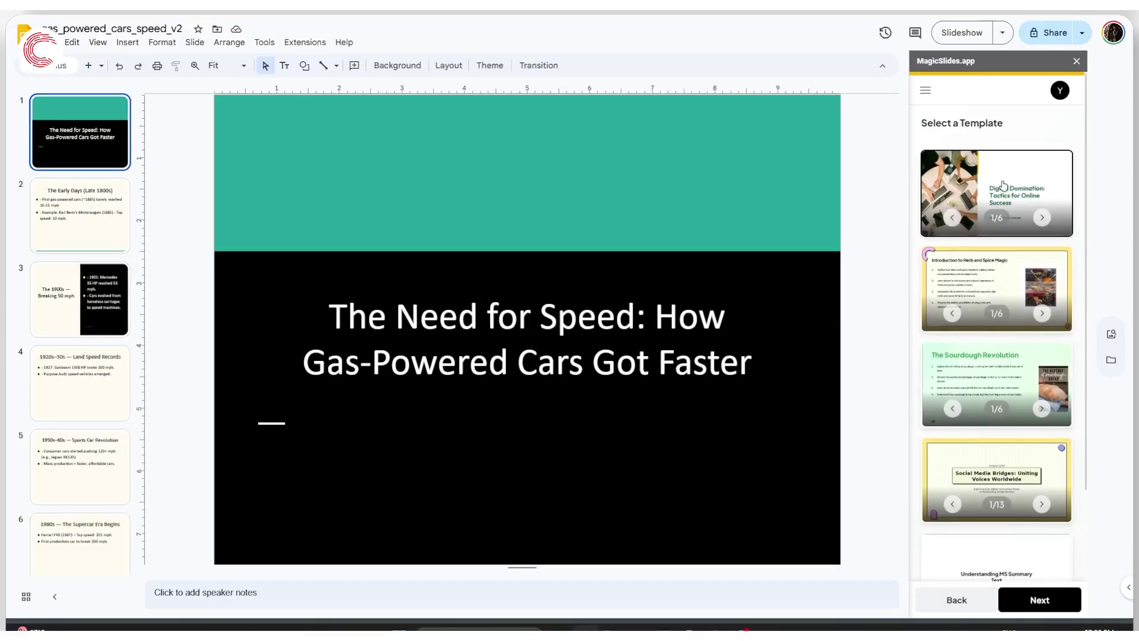
pyautogui.click(979, 309)
pyautogui.click(1039, 599)
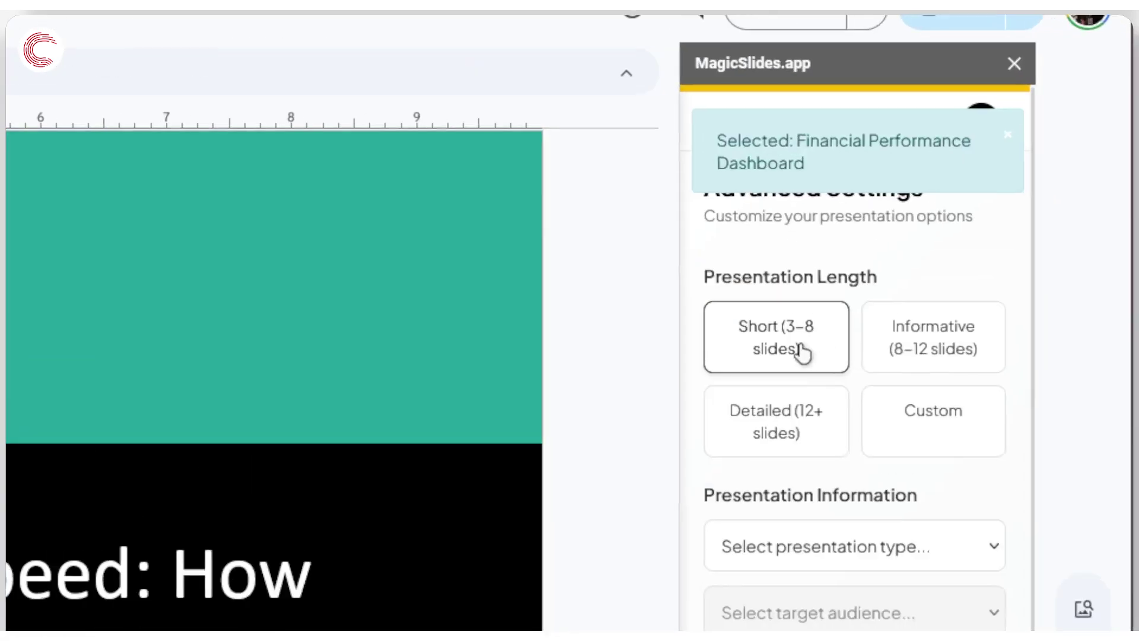
pyautogui.click(882, 348)
pyautogui.click(809, 415)
pyautogui.click(804, 345)
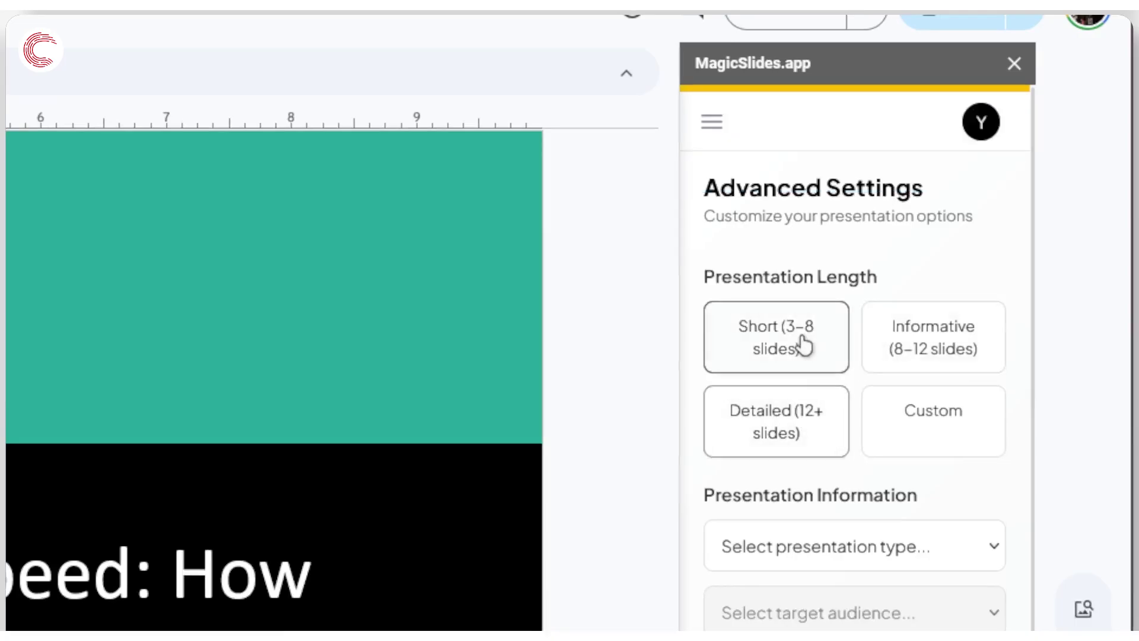
# Step: Set type Student Project, audience Other, tone Confident, with per-slide images off
pyautogui.click(839, 564)
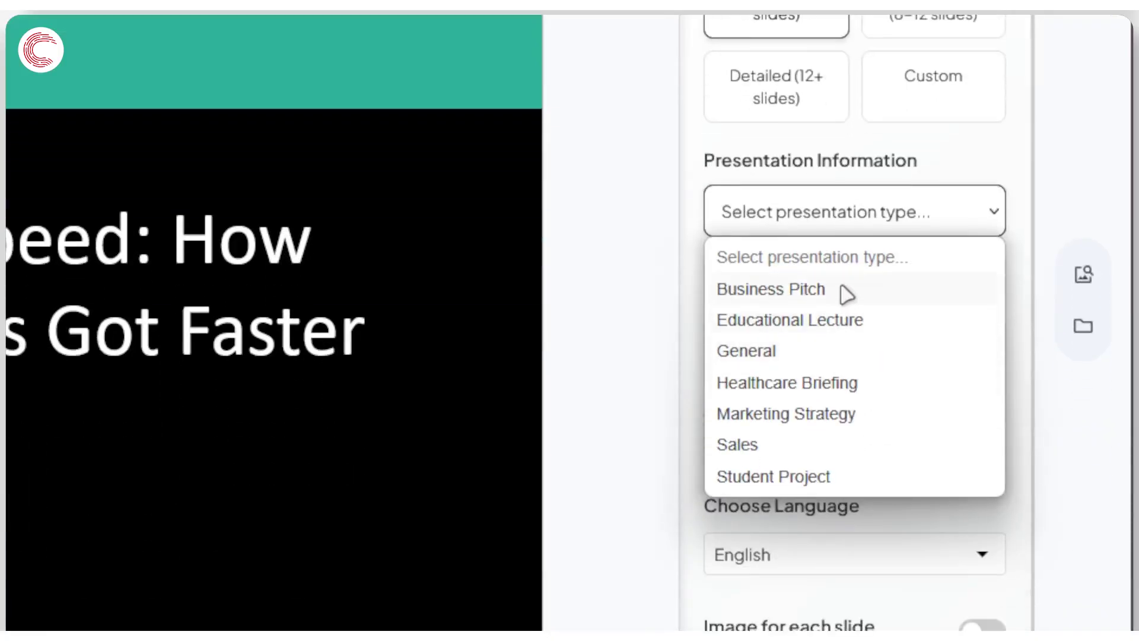
pyautogui.click(808, 480)
pyautogui.click(838, 267)
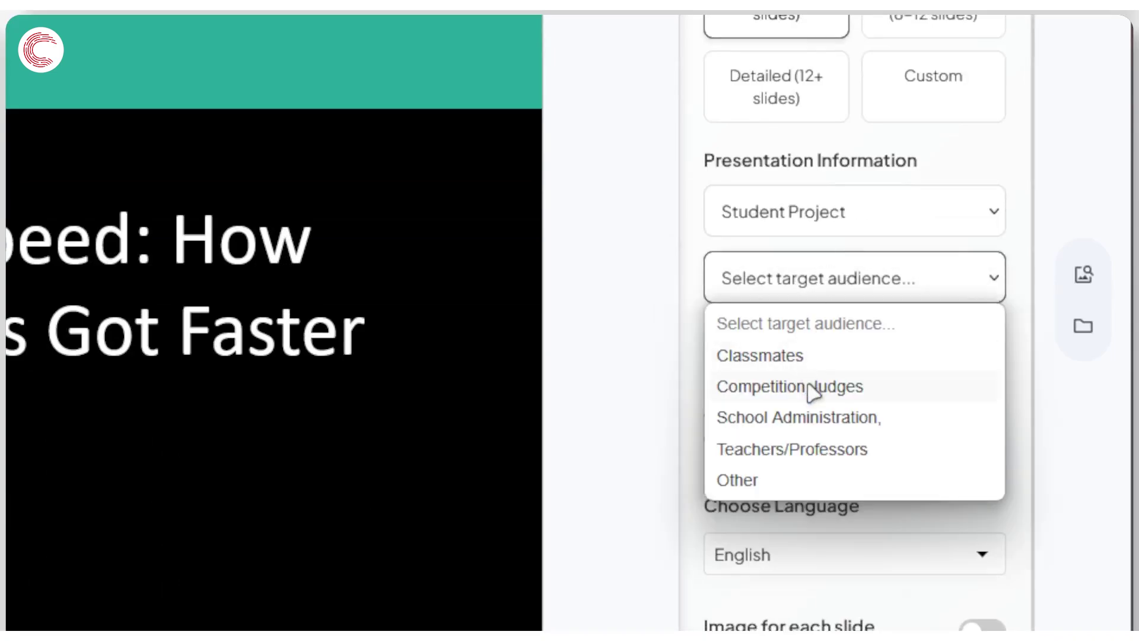
pyautogui.click(771, 478)
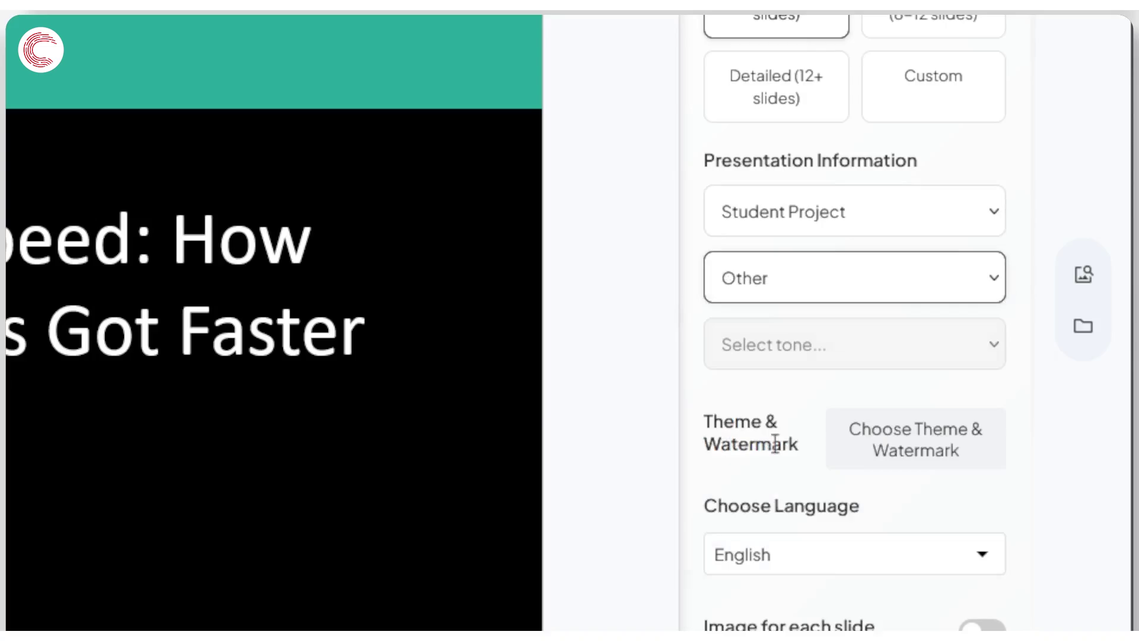
pyautogui.click(803, 355)
pyautogui.click(805, 486)
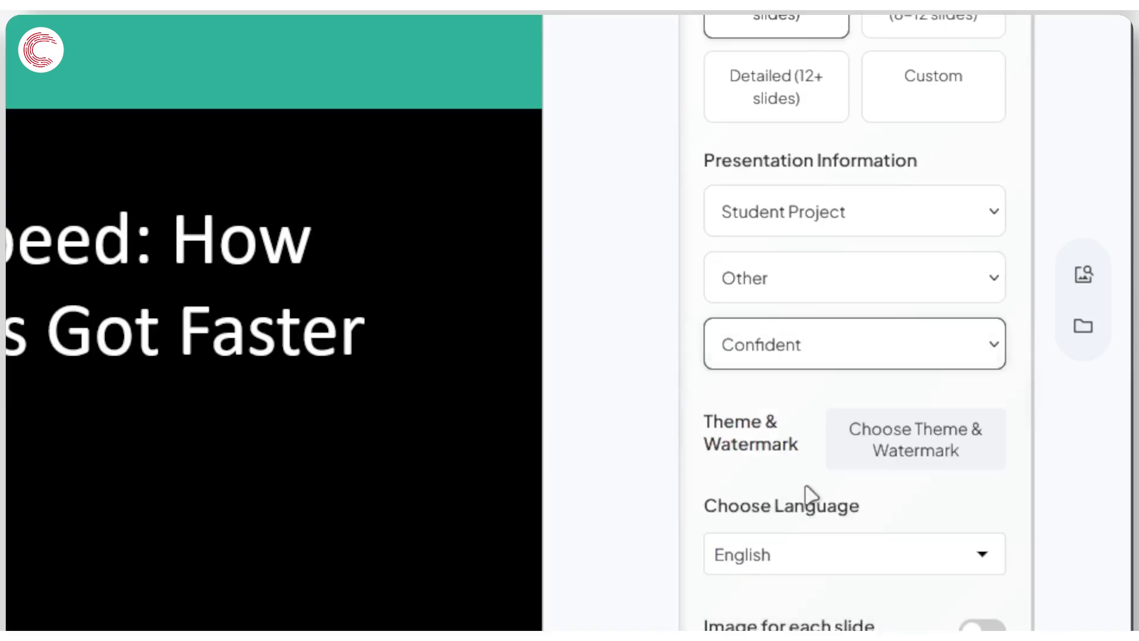
pyautogui.scroll(-3, 816, 487)
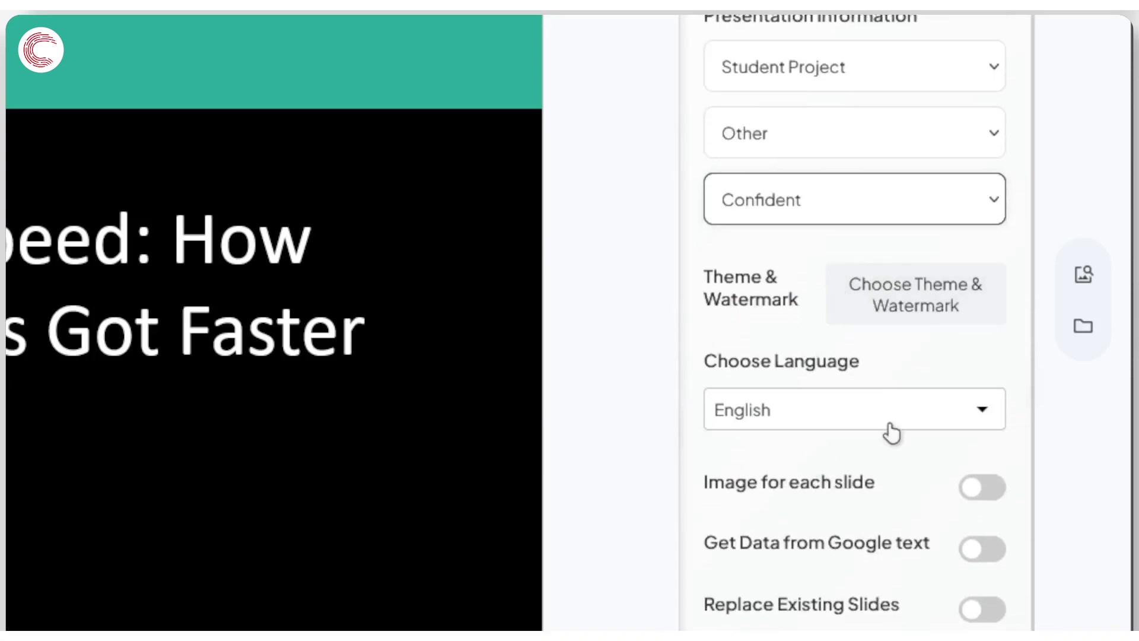
pyautogui.click(992, 488)
pyautogui.click(993, 489)
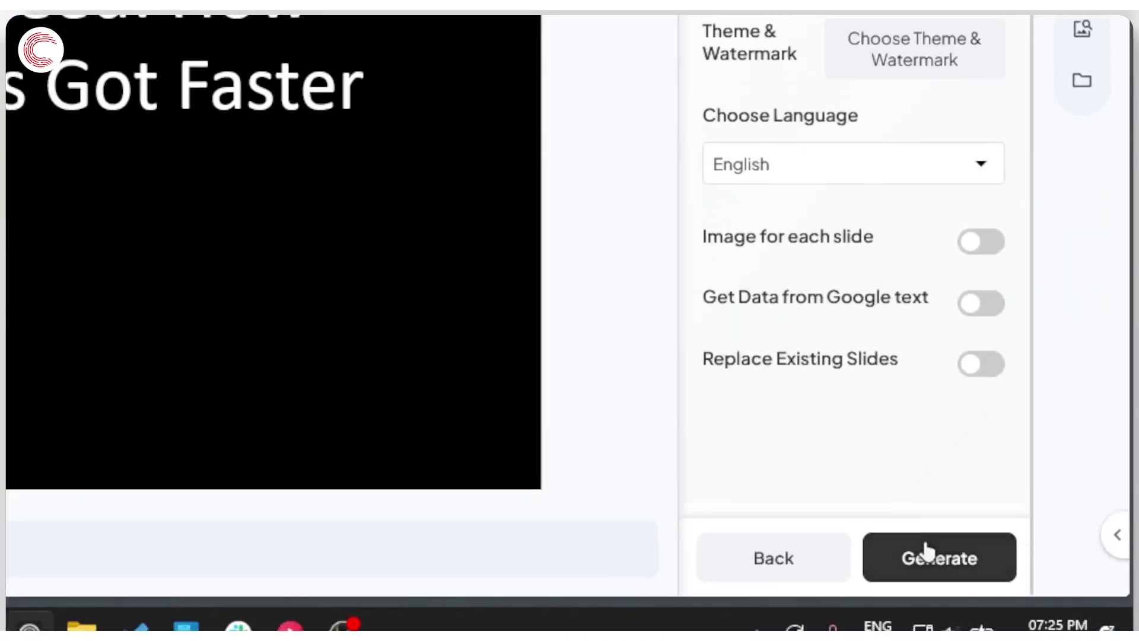
# Step: Start MagicSlides generating the car-speed presentation
pyautogui.click(927, 551)
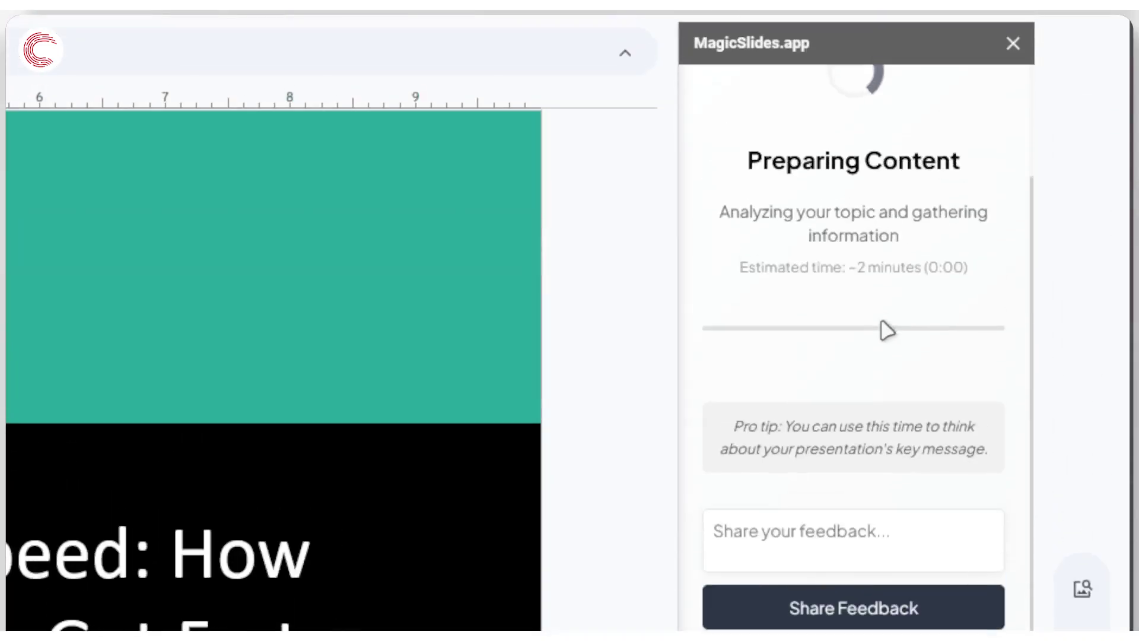